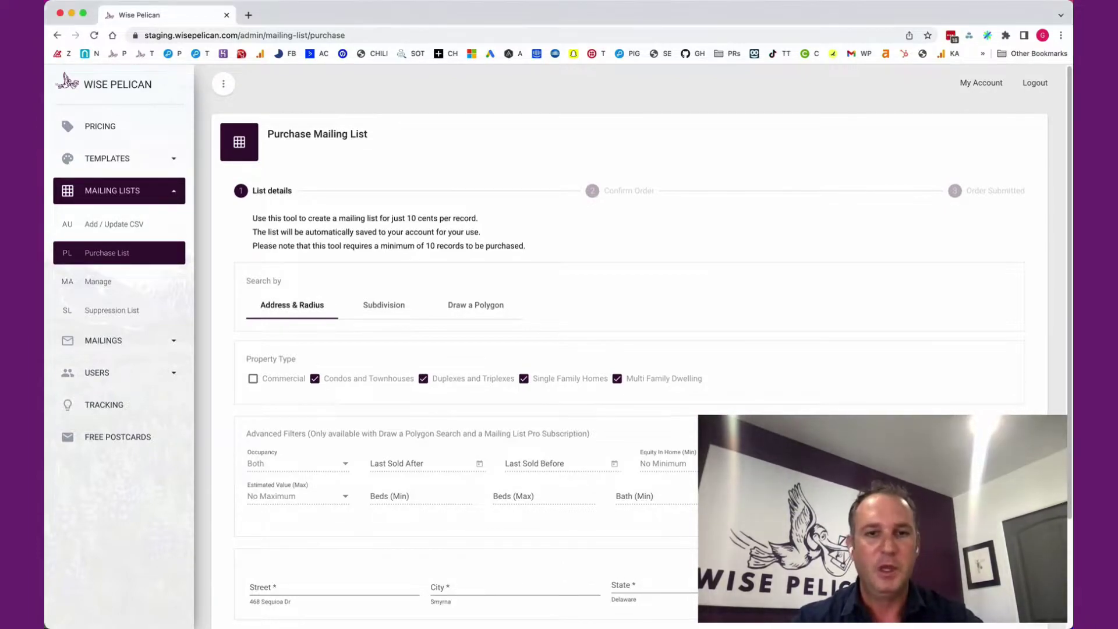
Switch the Purchase Mailing List search to Draw a Polygon so the map appears.
click(475, 305)
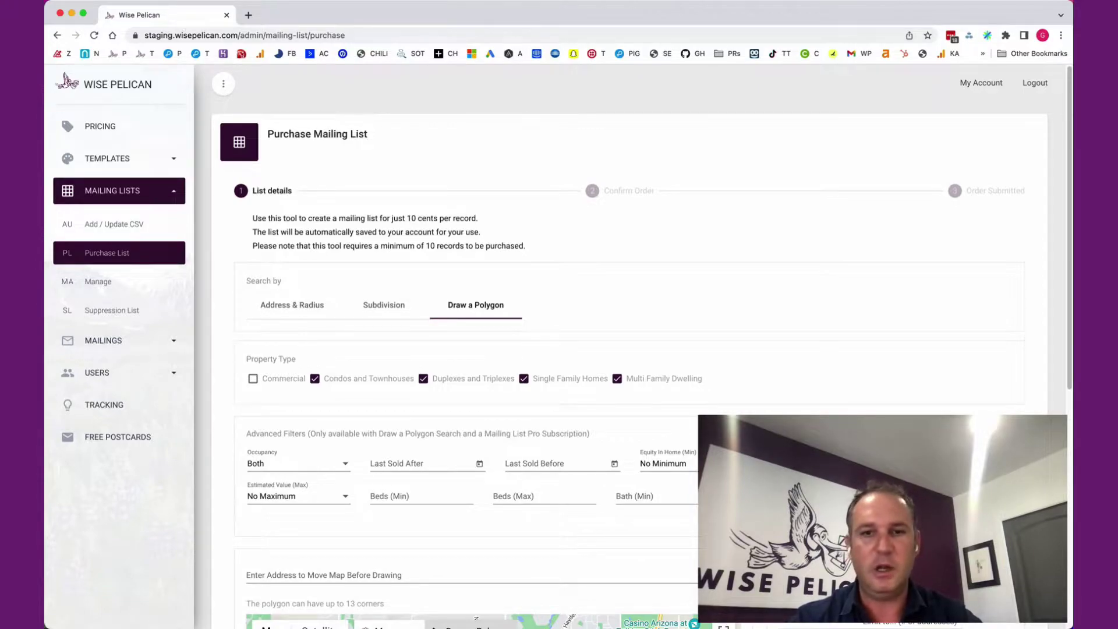
scroll(640, 349, down, 5)
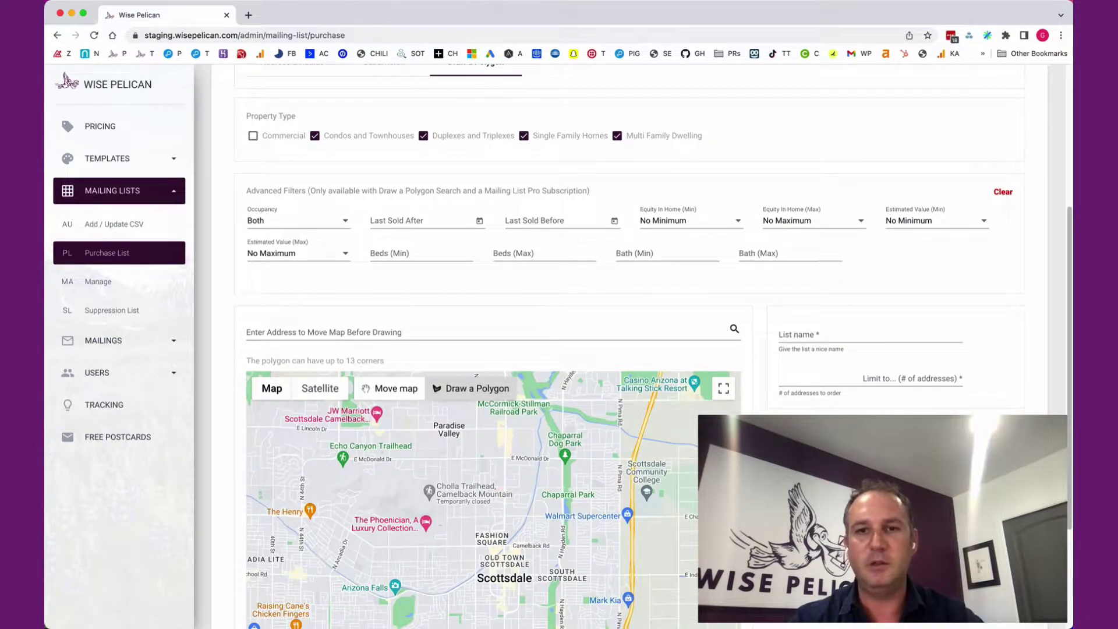
scroll(641, 349, up, 3)
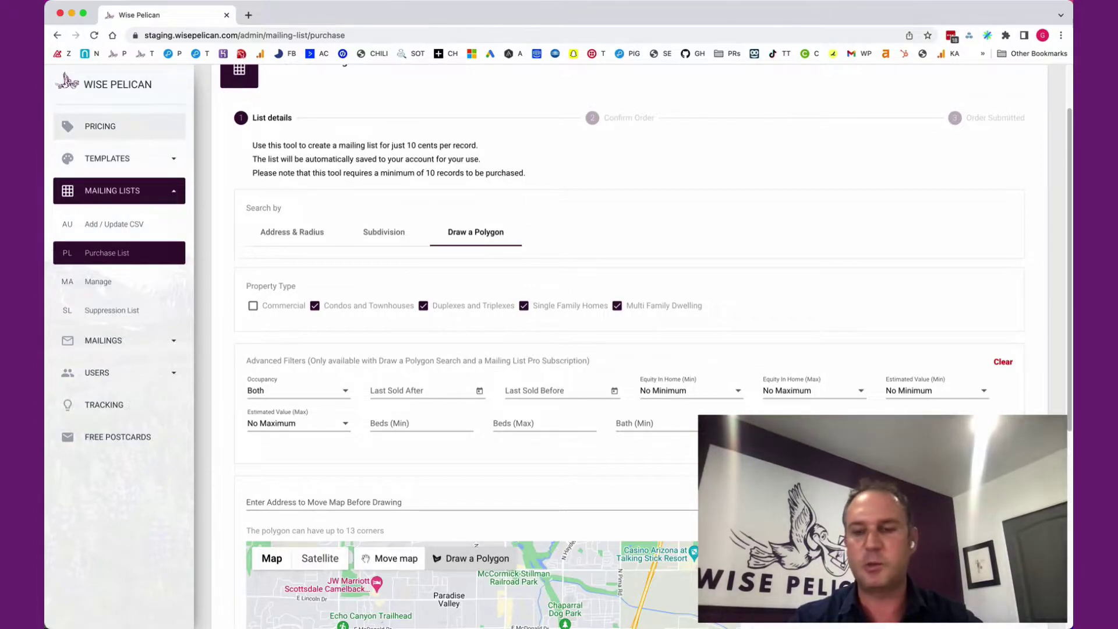
Go from the PRICING overview to the subscription savings page.
click(100, 126)
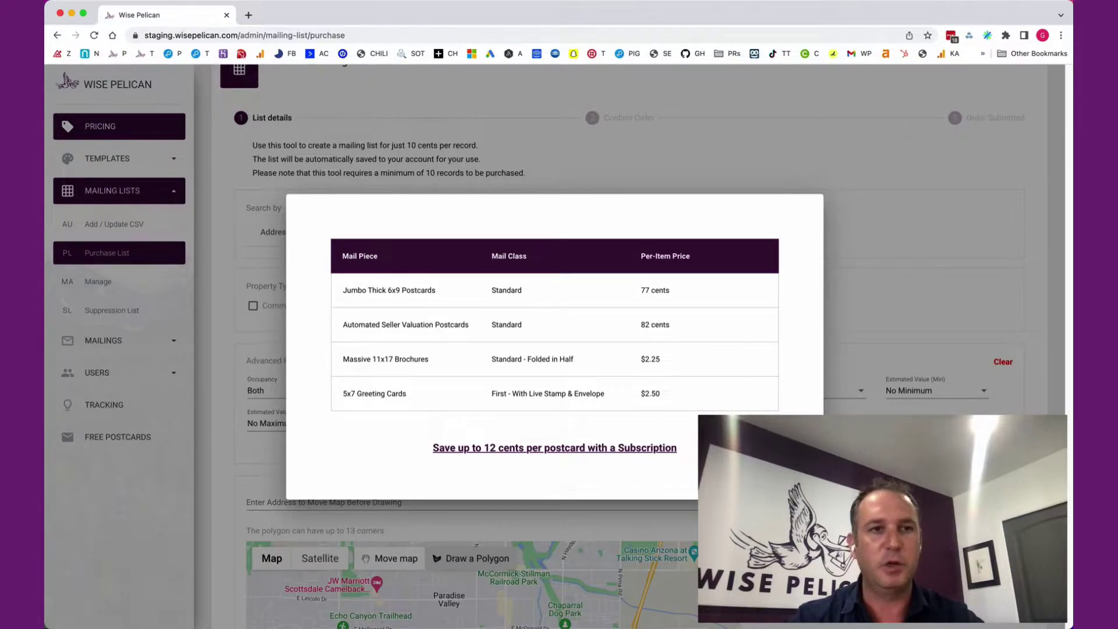
key(Escape)
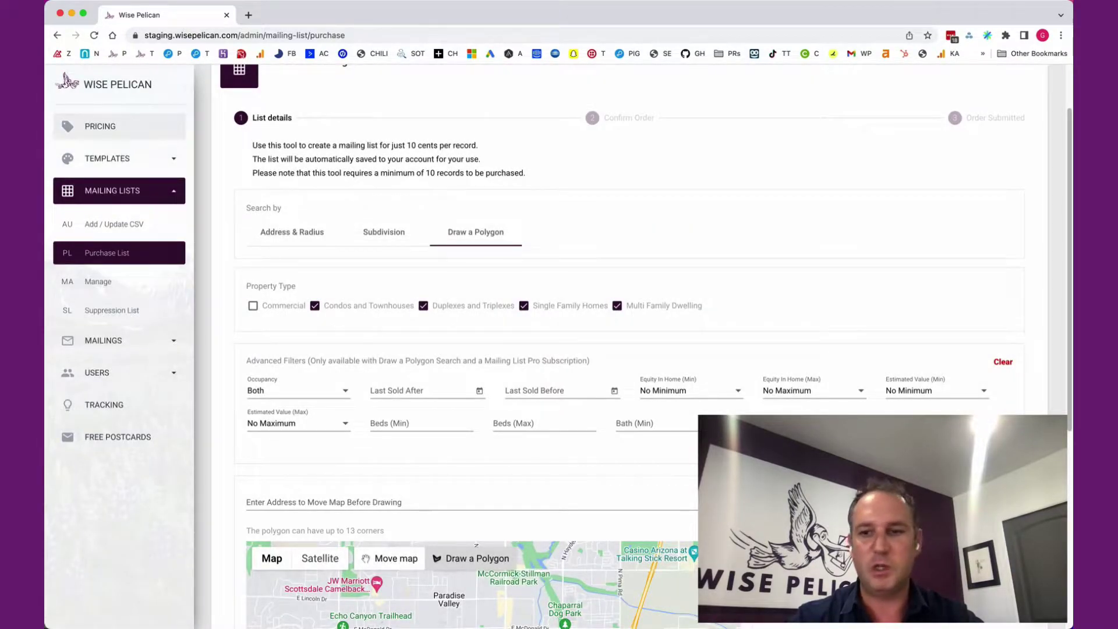
click(101, 127)
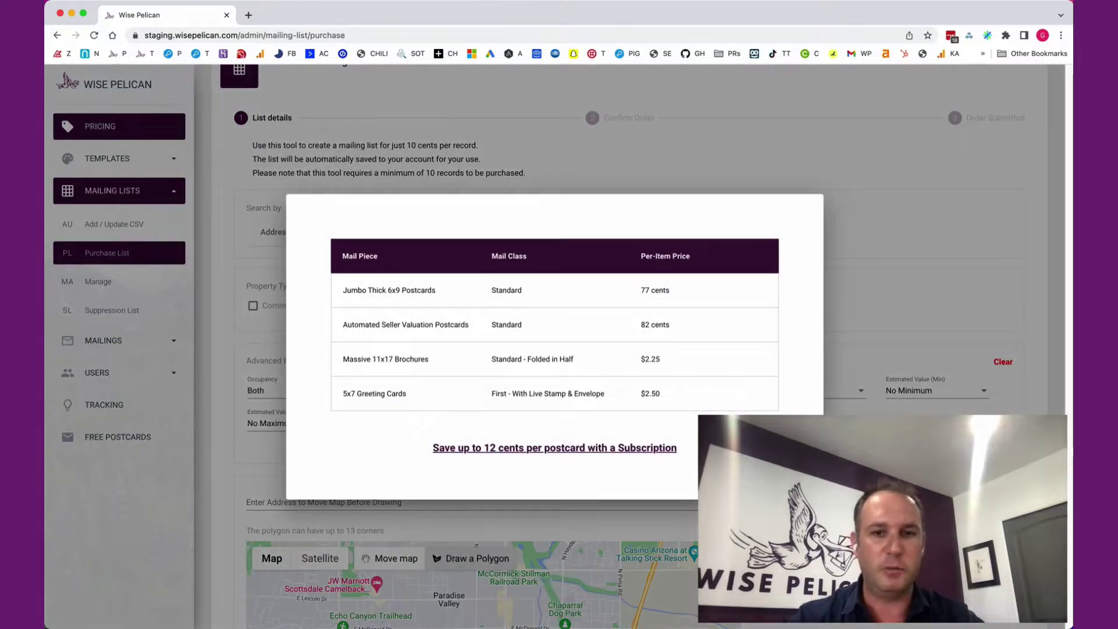
click(554, 448)
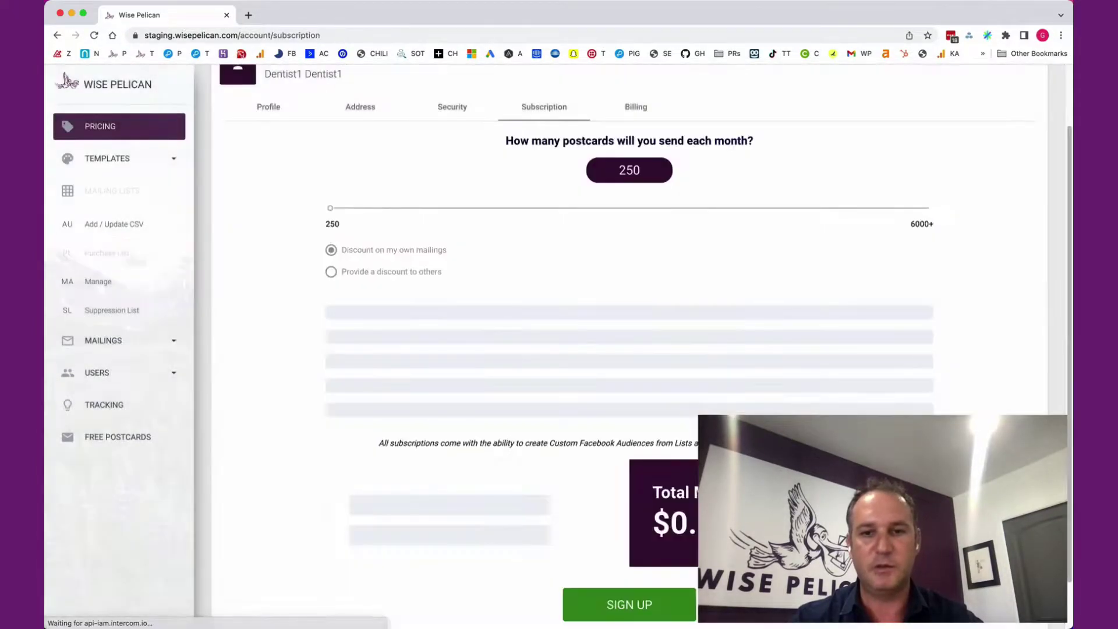
Drag the postcard slider to 1150 per month, landing on Growth at 74 cents each.
scroll(629, 344, down, 2)
scroll(629, 343, up, 1)
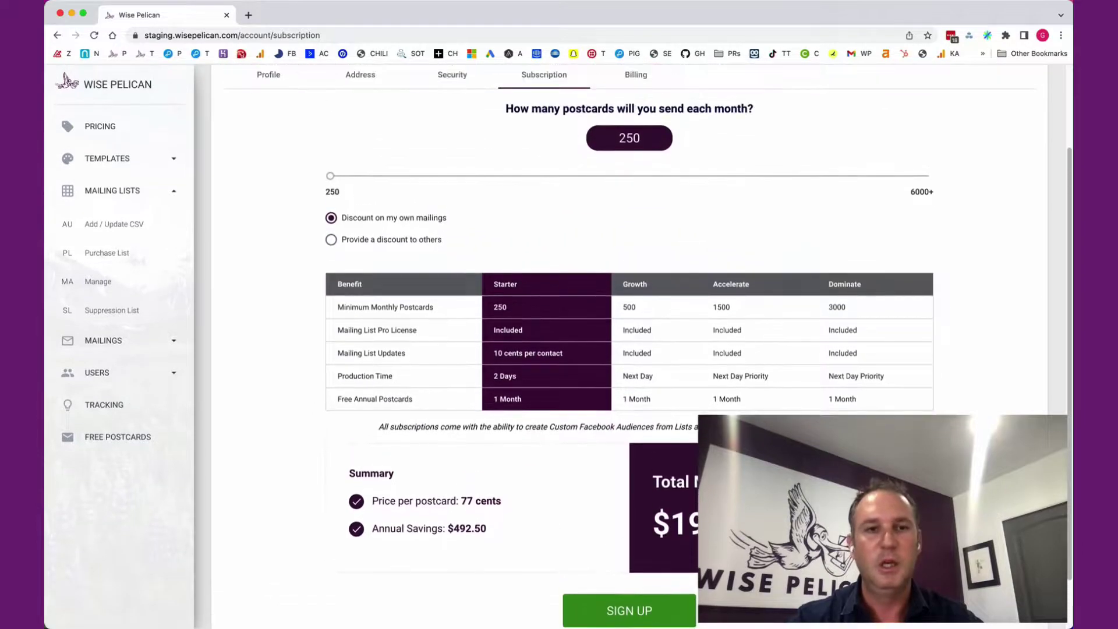
drag(330, 176, 424, 176)
scroll(629, 344, down, 1)
scroll(629, 343, up, 3)
scroll(629, 344, down, 3)
scroll(629, 344, up, 3)
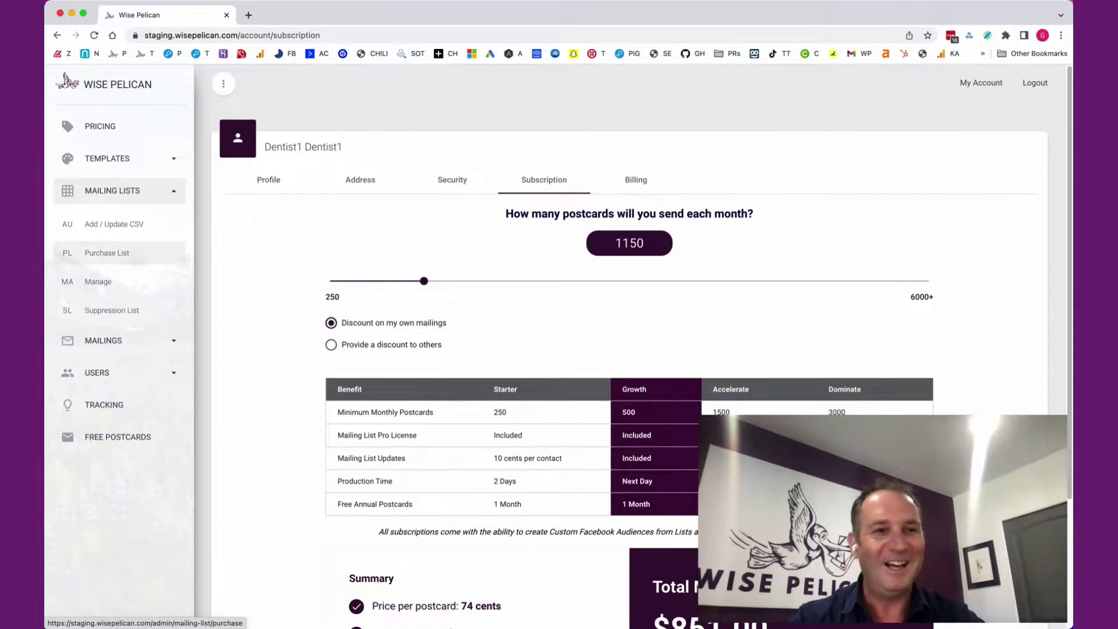
Return to Mailing Lists > Purchase List, showing the Address & Radius form.
click(106, 252)
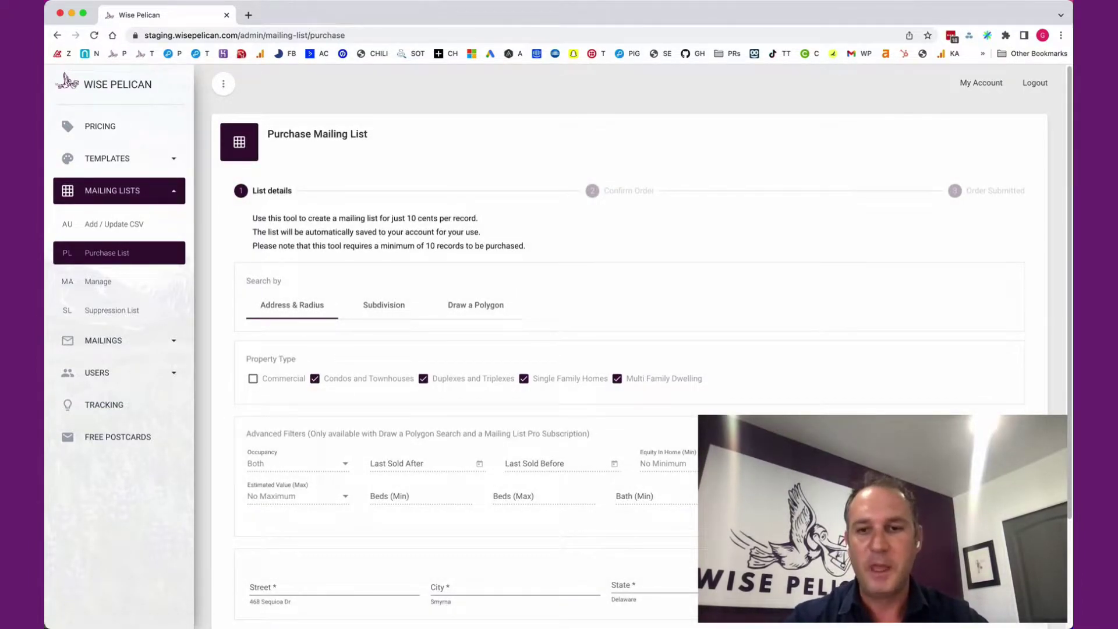
scroll(641, 349, down, 3)
scroll(641, 349, up, 2)
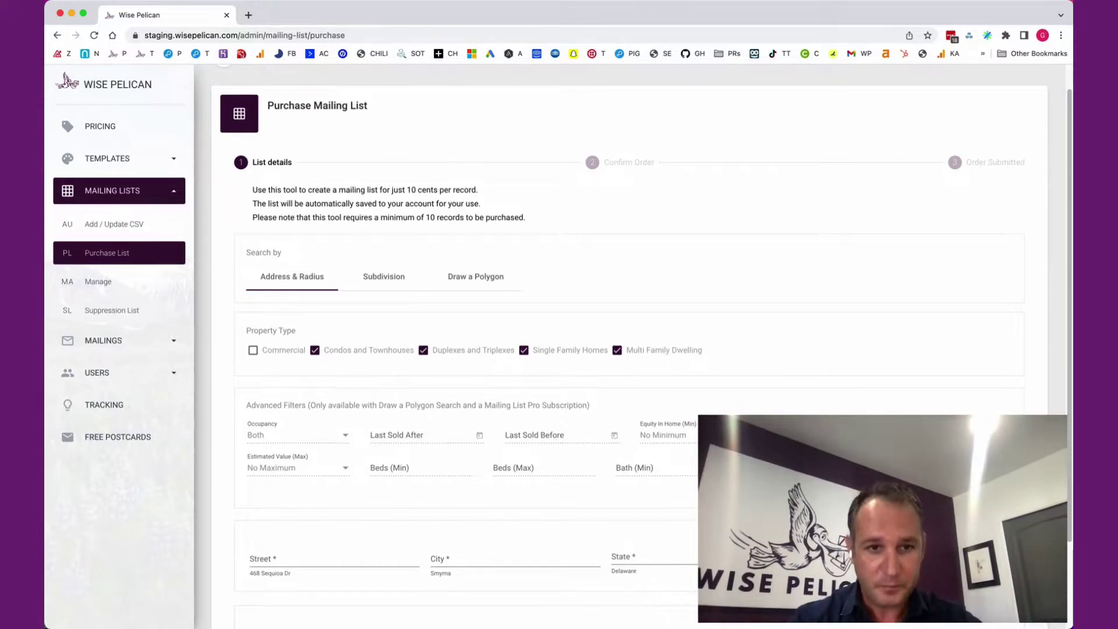
scroll(629, 349, down, 3)
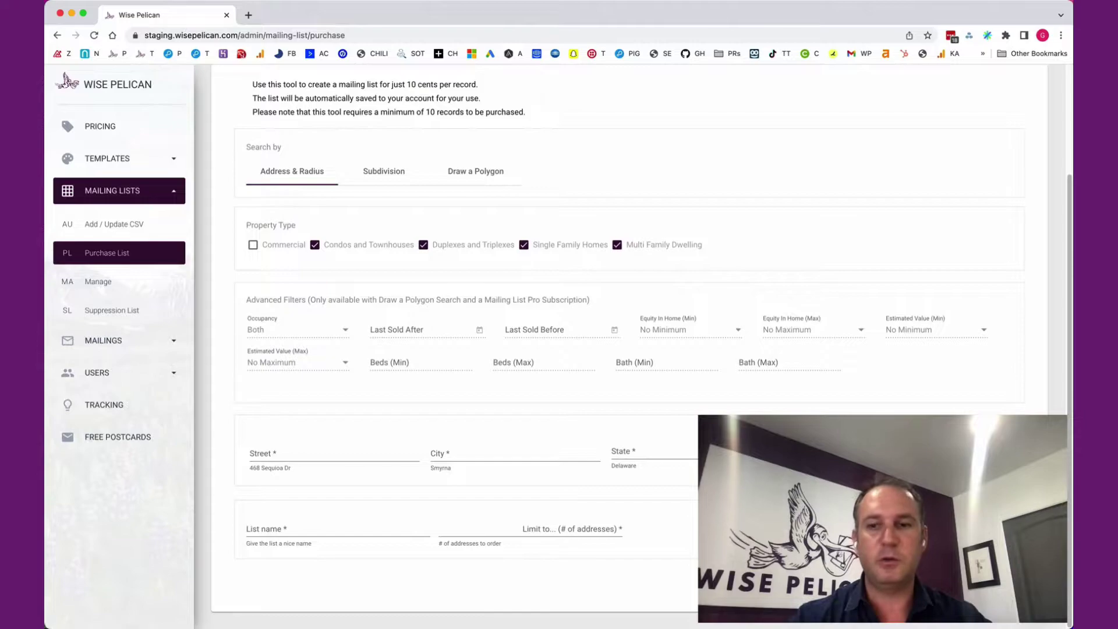
Change Search by to Subdivision, revealing the State, City and Subdivision fields.
click(384, 171)
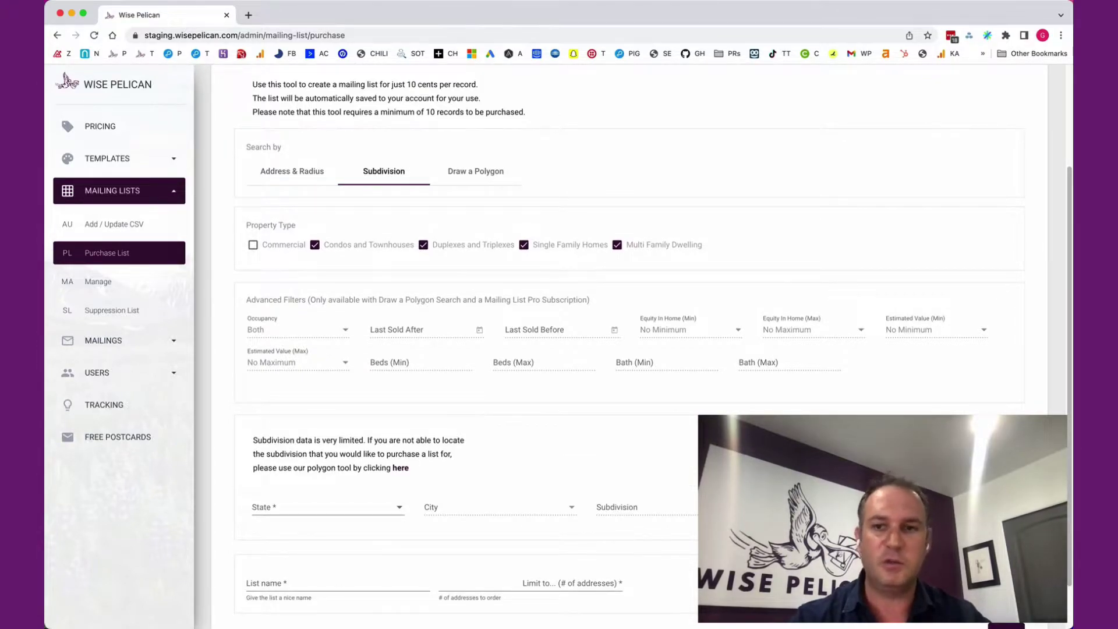
scroll(629, 350, down, 2)
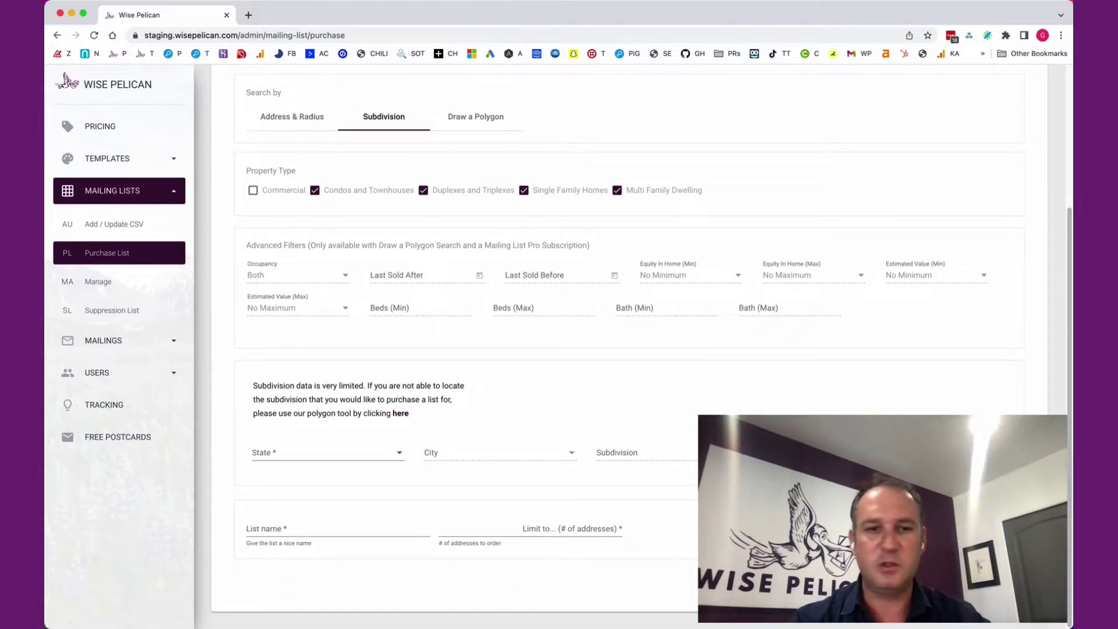
scroll(331, 195, up, 1)
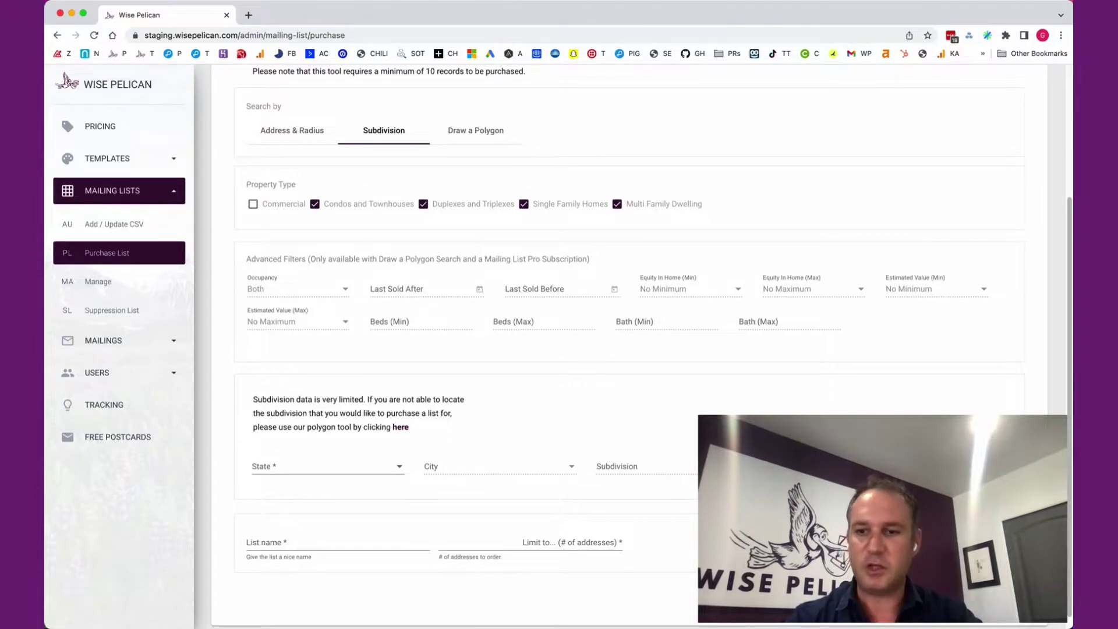
Switch Search by back to Draw a Polygon and look over the form.
click(476, 130)
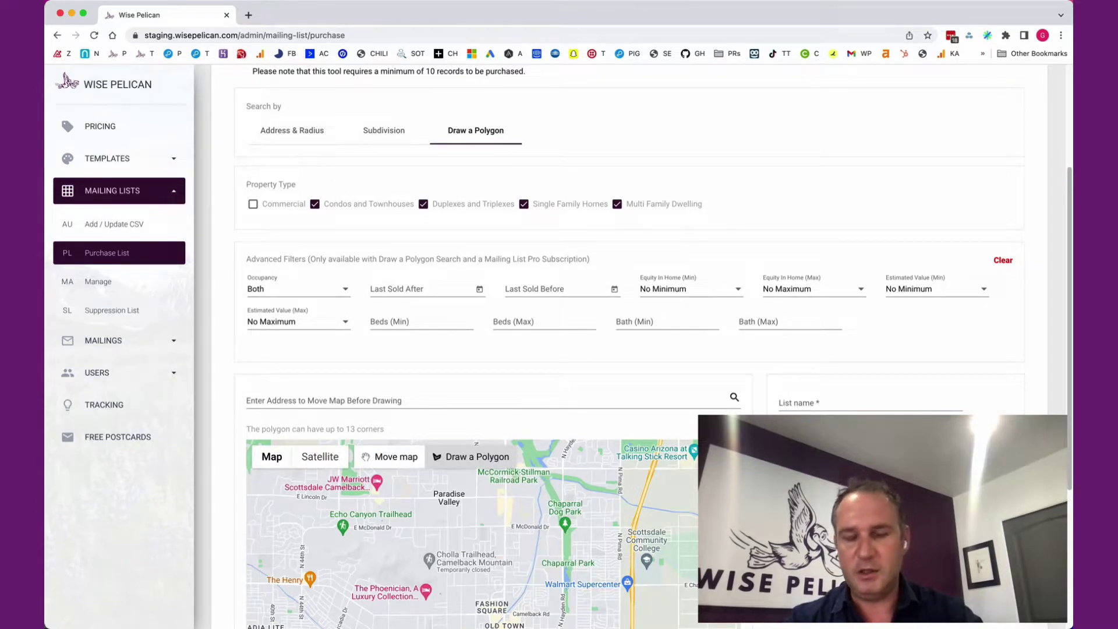
scroll(641, 350, down, 3)
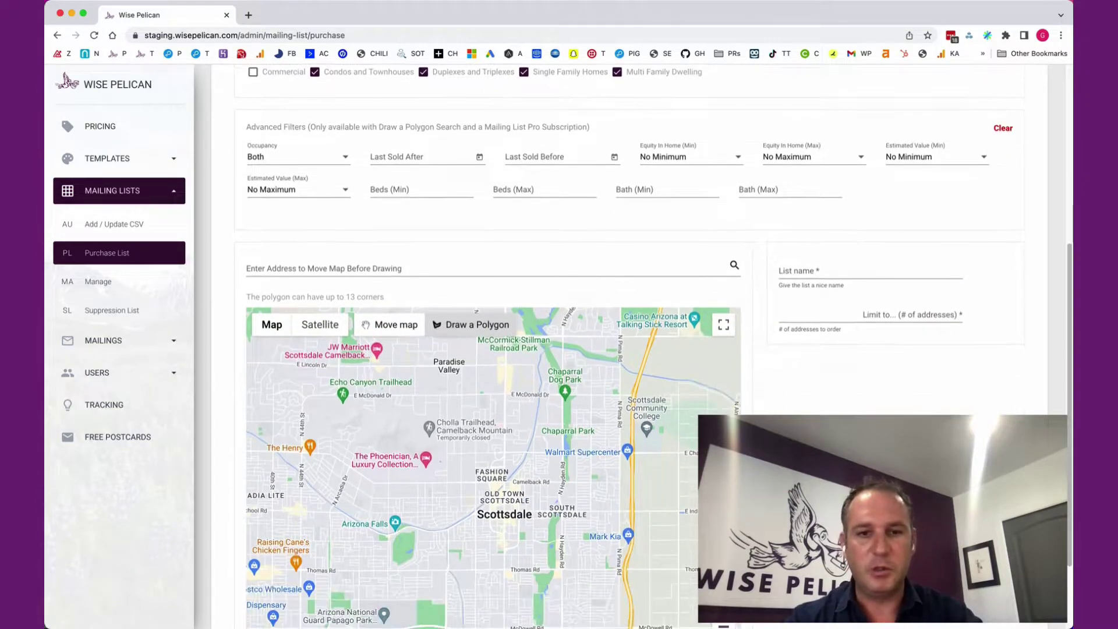
scroll(640, 350, down, 1)
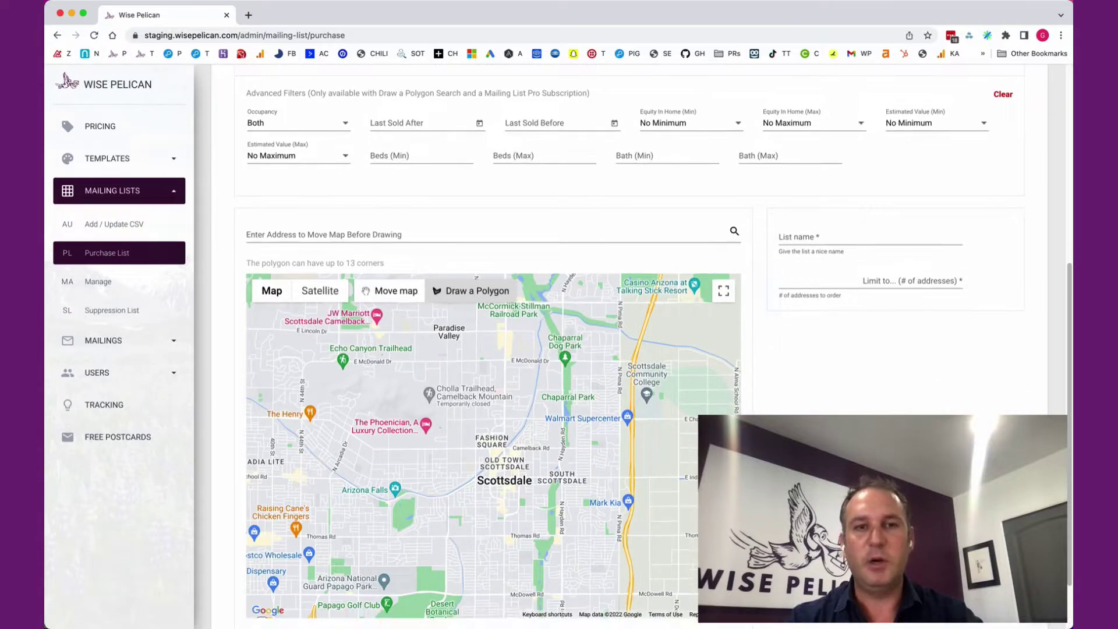
scroll(641, 350, up, 5)
scroll(641, 350, down, 7)
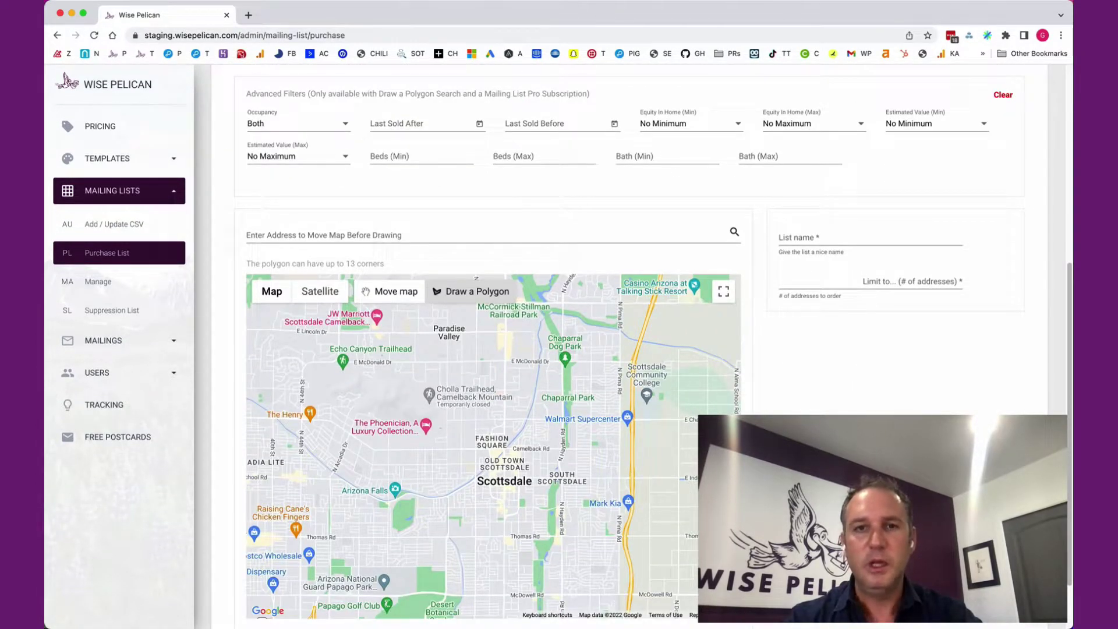
scroll(641, 350, up, 2)
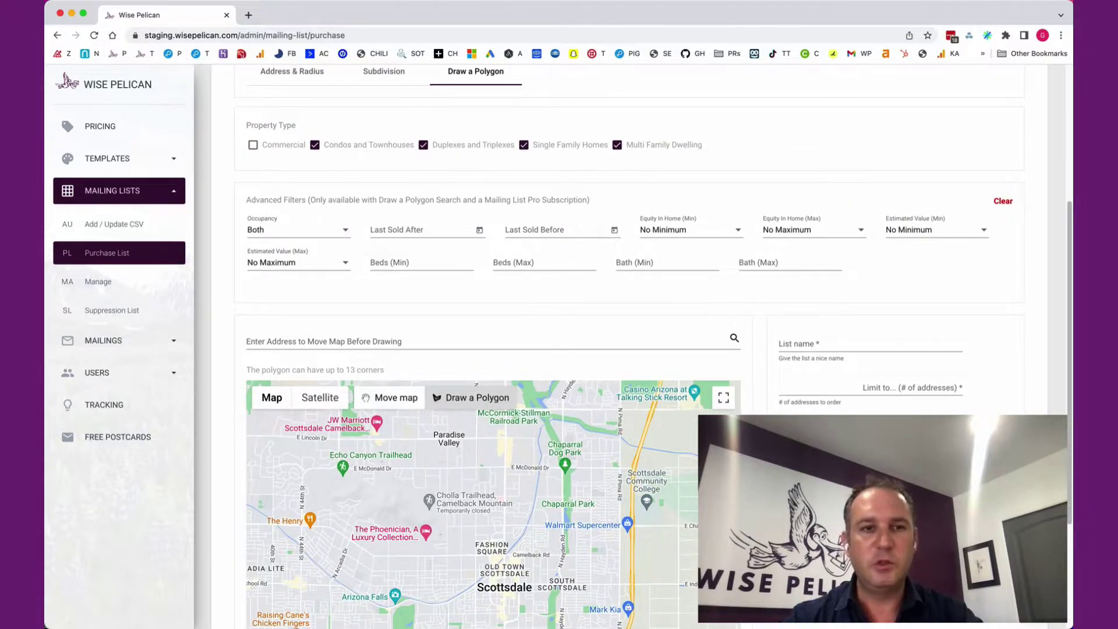
Review the Occupancy options and leave occupancy at Both.
click(297, 229)
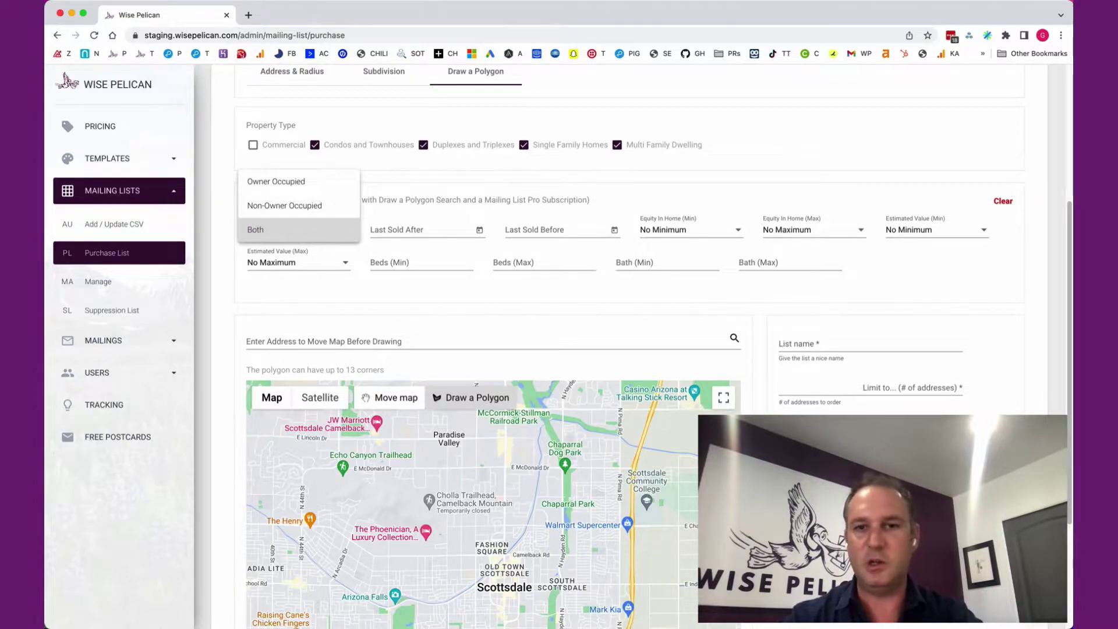
key(Escape)
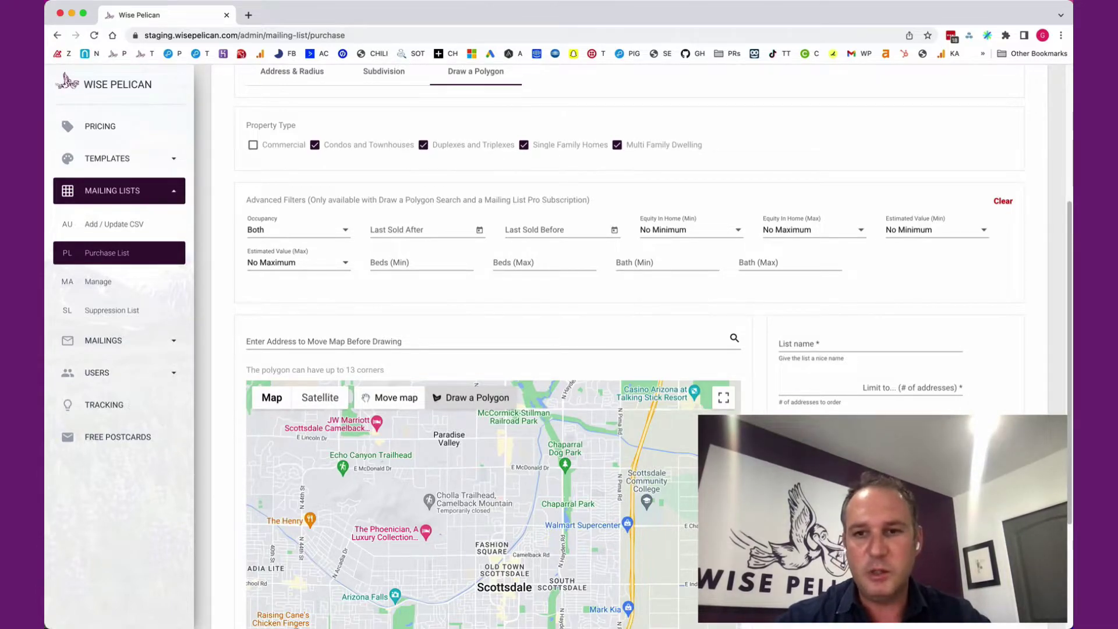
scroll(629, 349, down, 1)
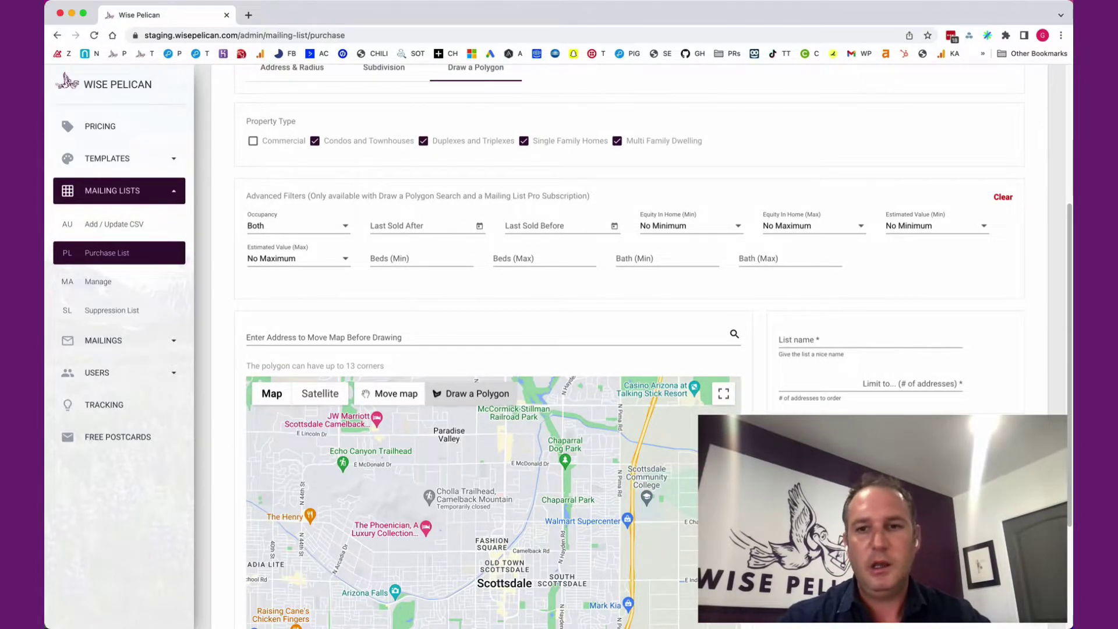
scroll(629, 349, down, 5)
scroll(629, 349, up, 3)
click(466, 270)
key(Return)
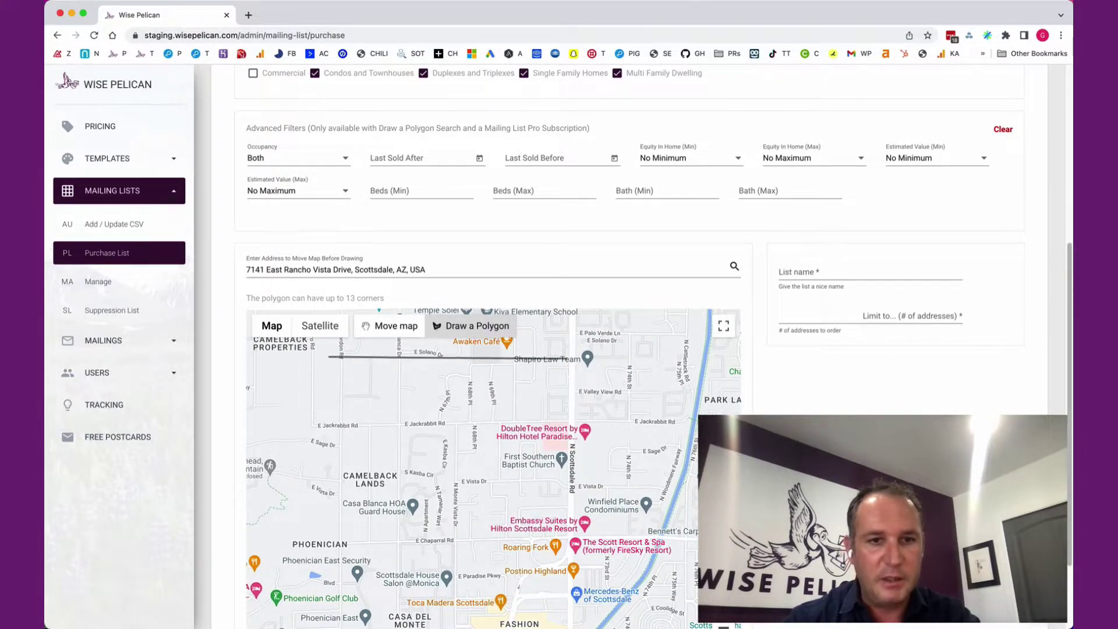
Draw a four-corner polygon around Camelback Lands, finding 756 addresses.
click(315, 359)
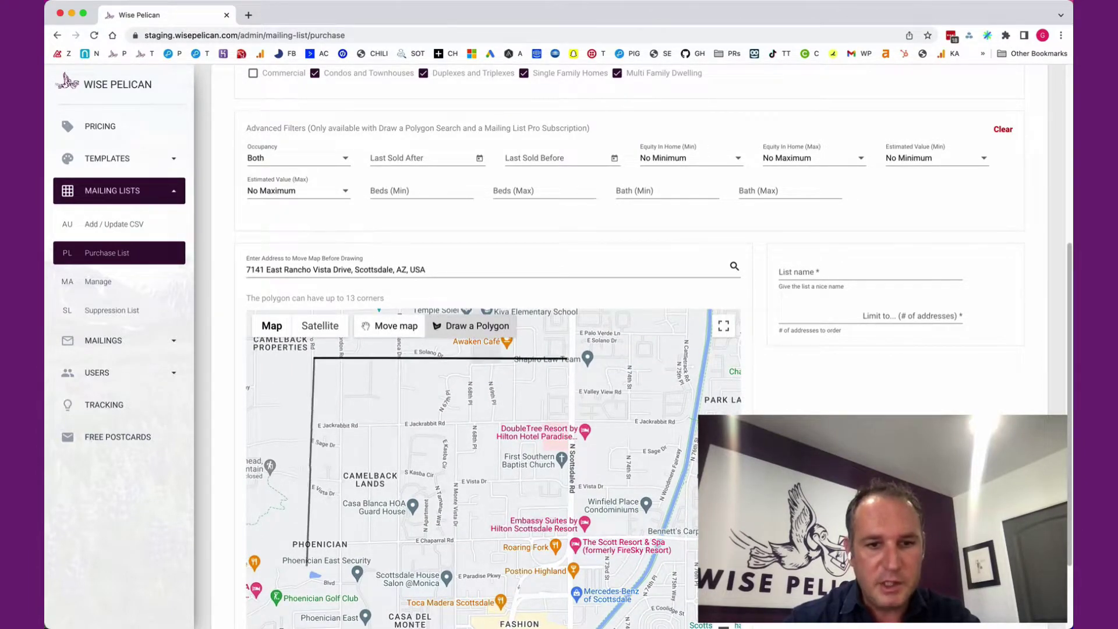
click(292, 556)
click(572, 537)
click(568, 358)
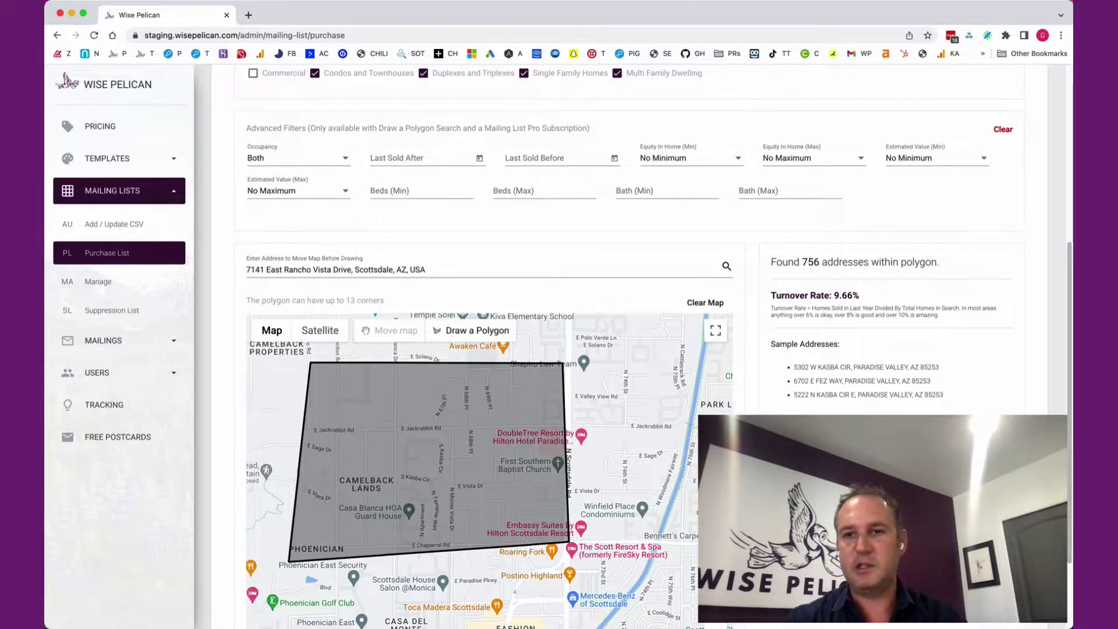
Highlight the address count and turnover rate figures in the results.
drag(788, 262, 912, 262)
drag(780, 295, 860, 296)
click(860, 295)
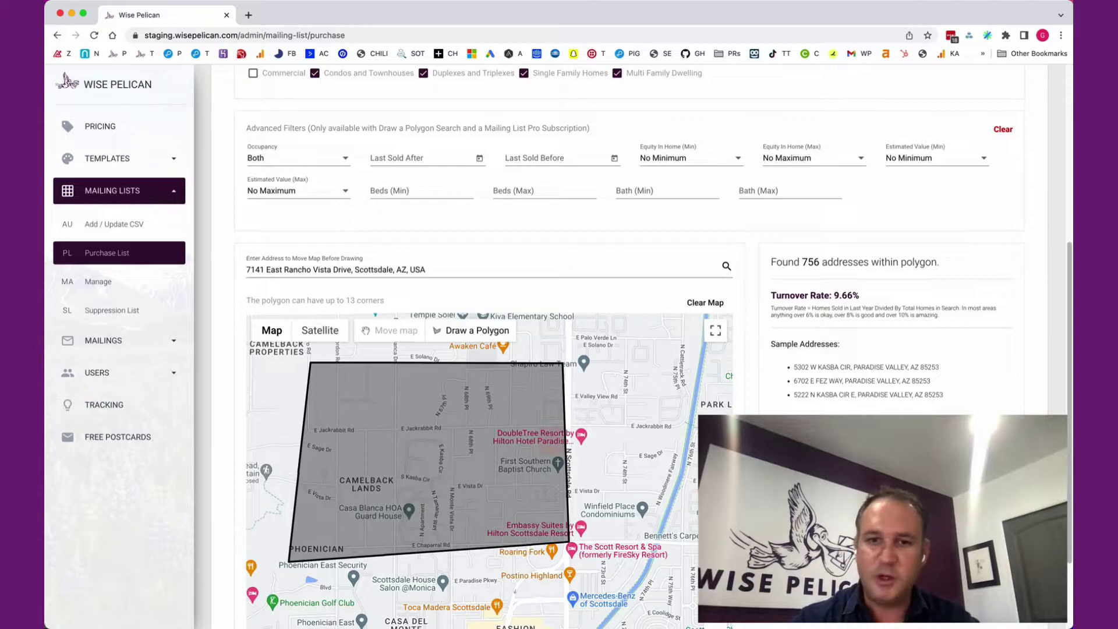
Pan the map north toward Paradise Valley and place the first point of a new outline.
scroll(598, 481, down, 3)
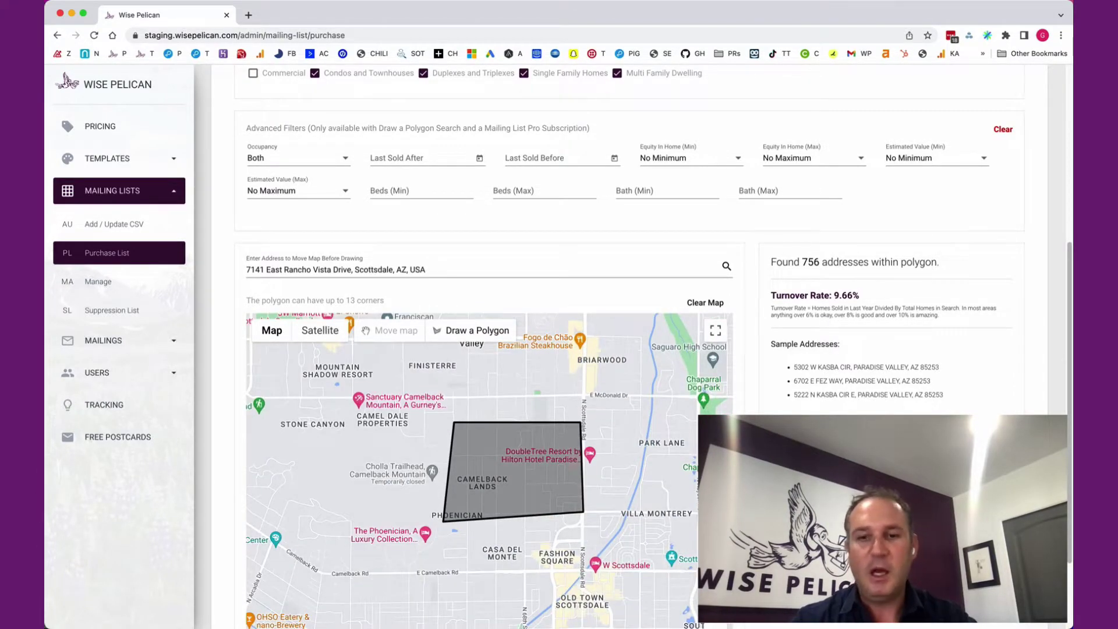
drag(598, 481, 654, 485)
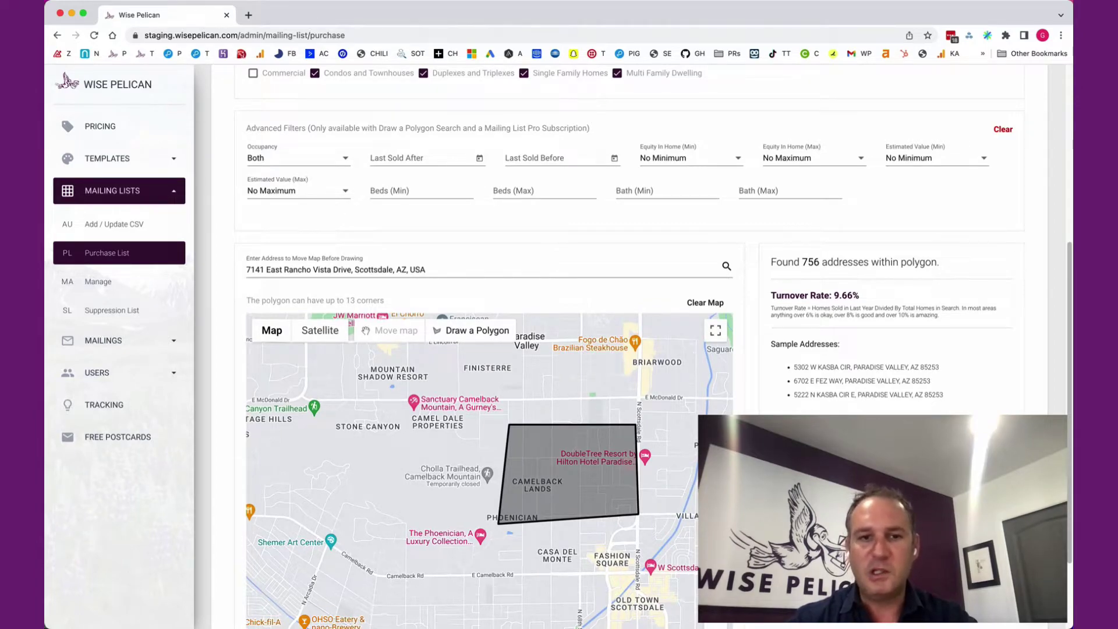
drag(559, 477, 548, 548)
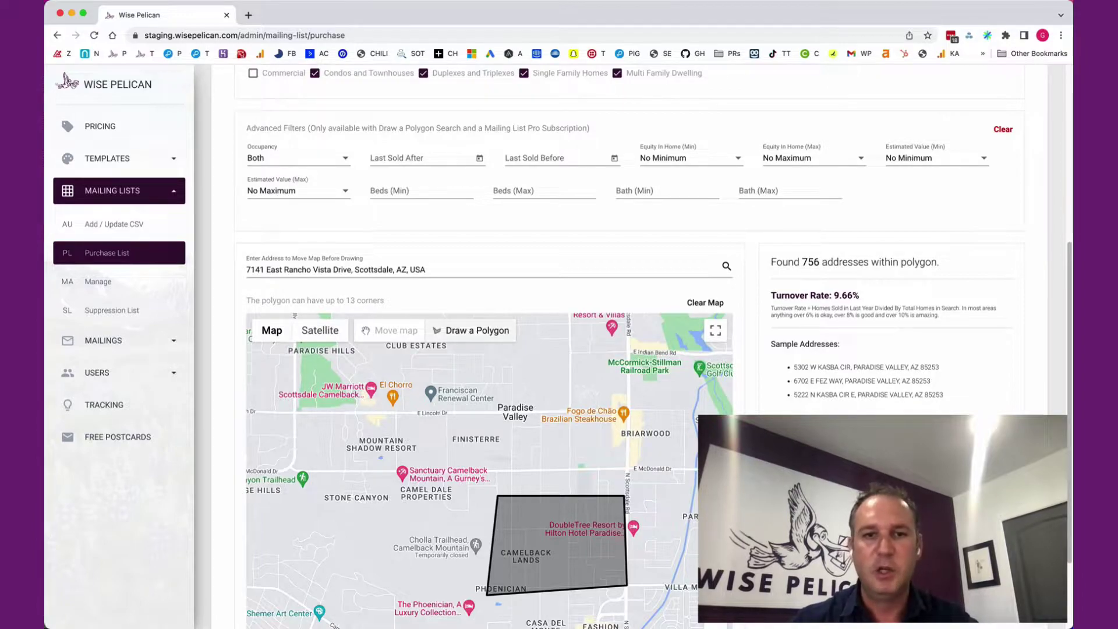
click(471, 355)
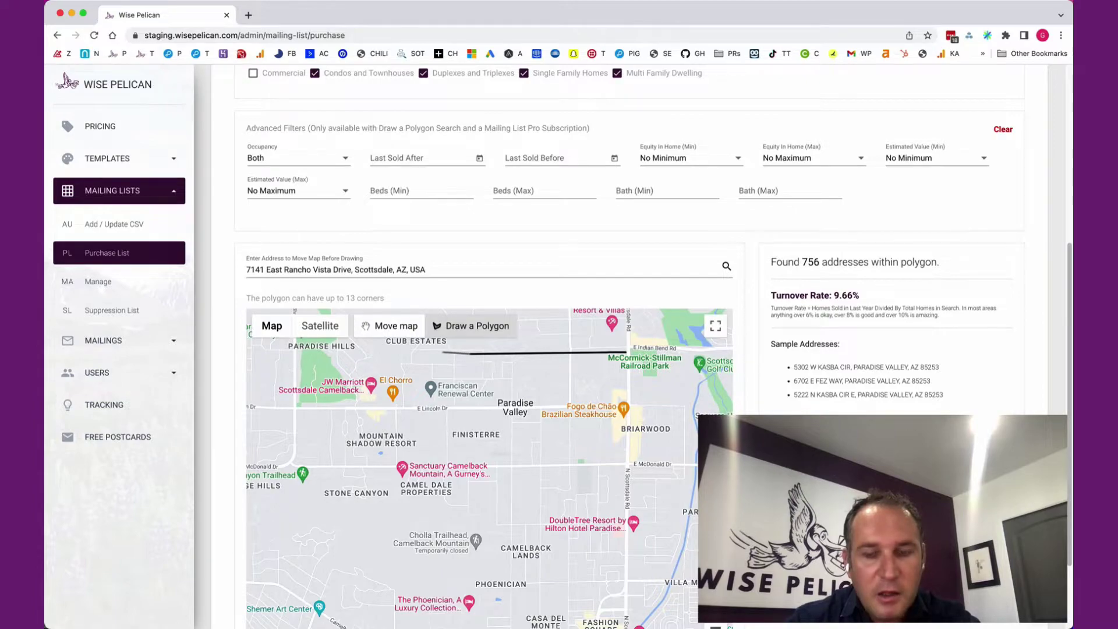
Close a rectangle around Paradise Valley between McDonald Dr and Scottsdale Rd, finding 719 addresses.
click(441, 353)
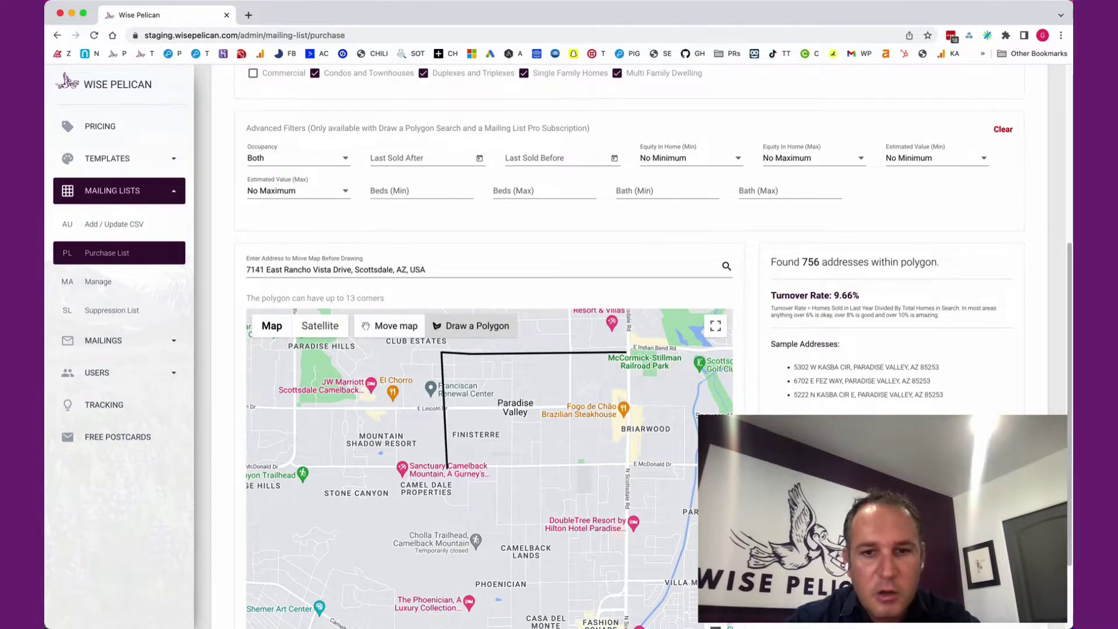
click(446, 466)
click(630, 466)
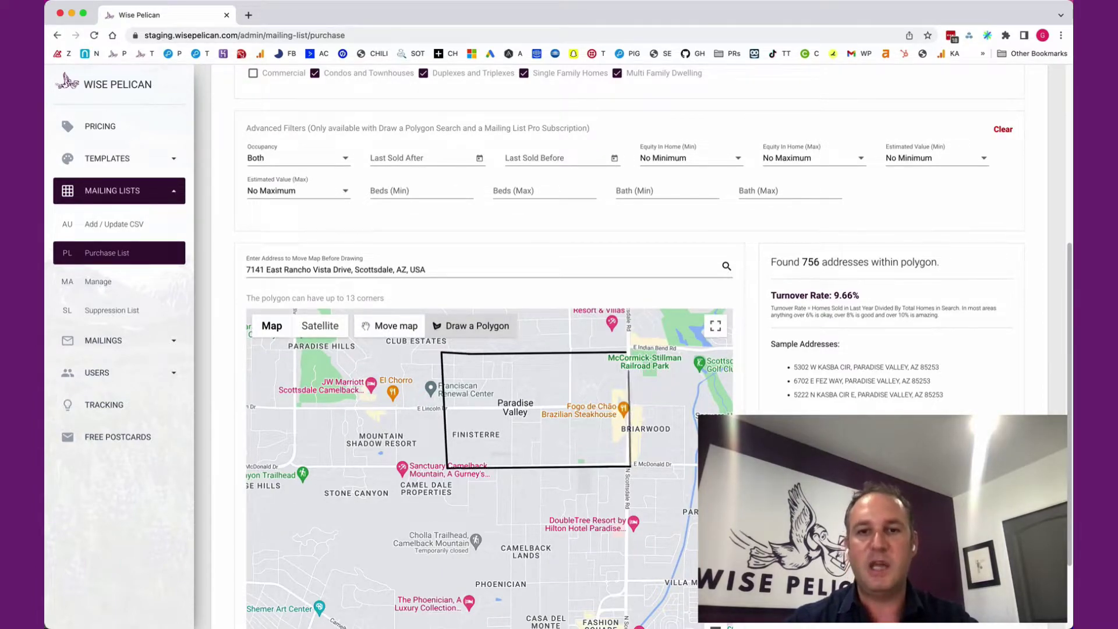
click(628, 352)
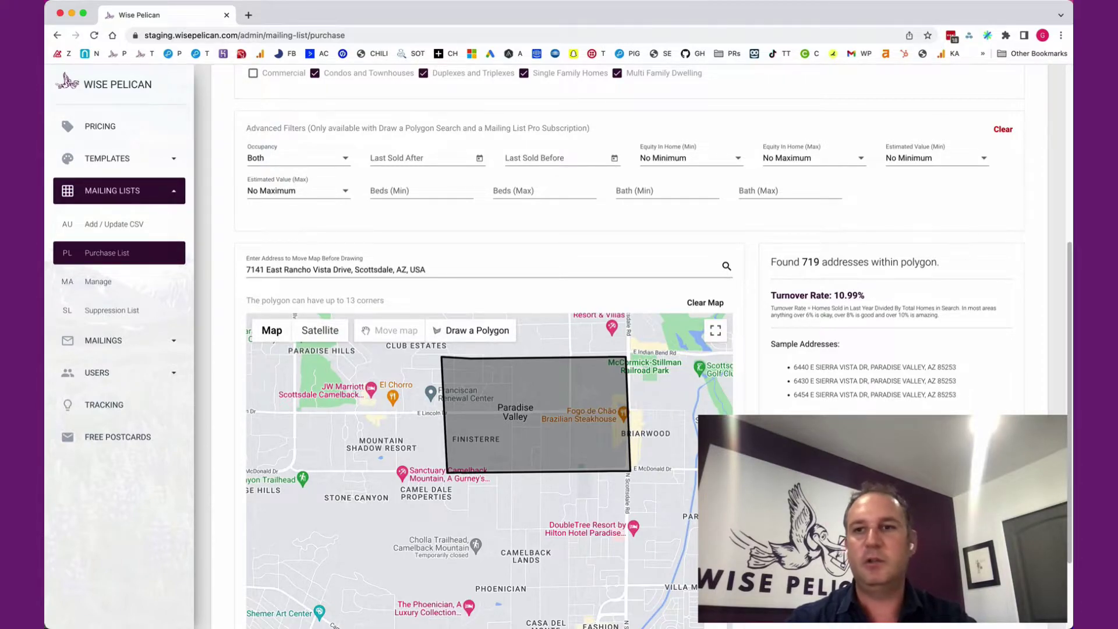
Set Estimated Value (Min) to $700,000, reducing results to 589 addresses.
click(936, 158)
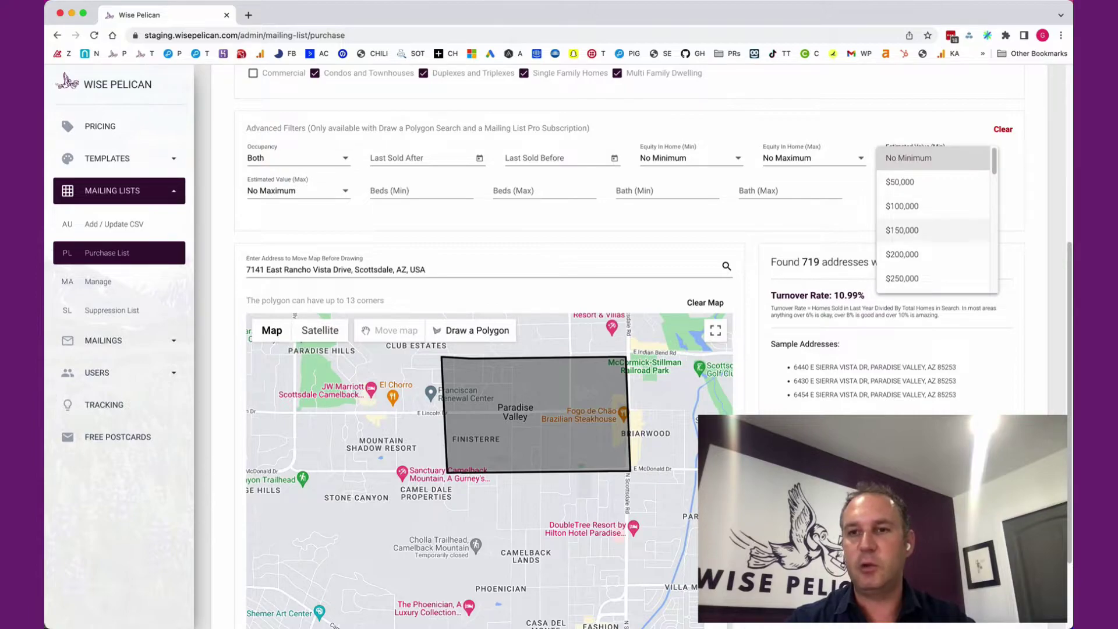
scroll(932, 210, down, 4)
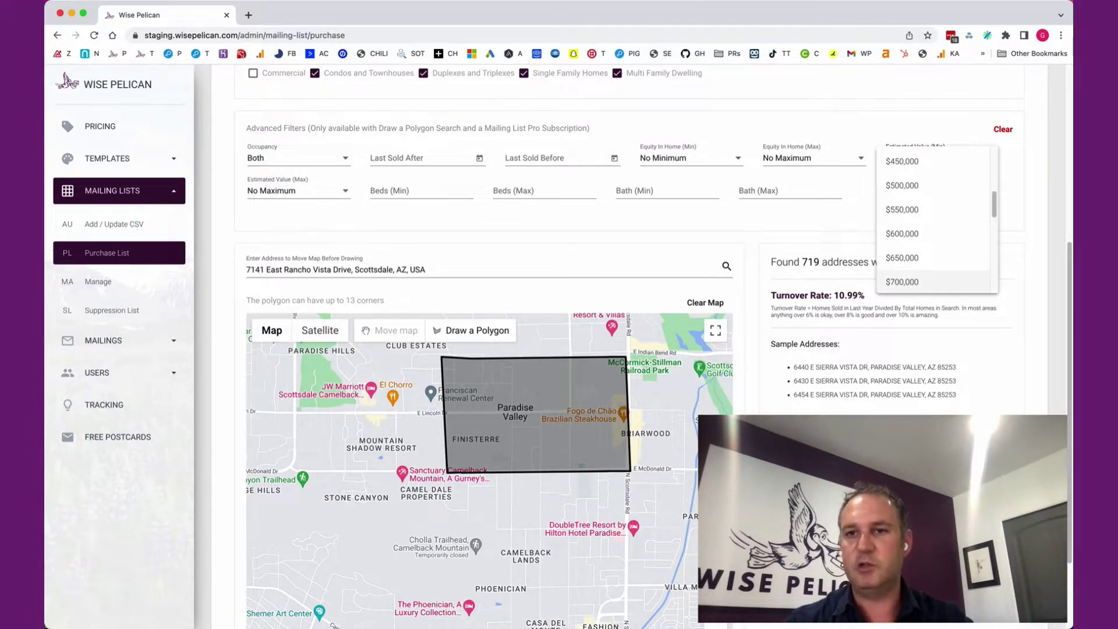
click(908, 281)
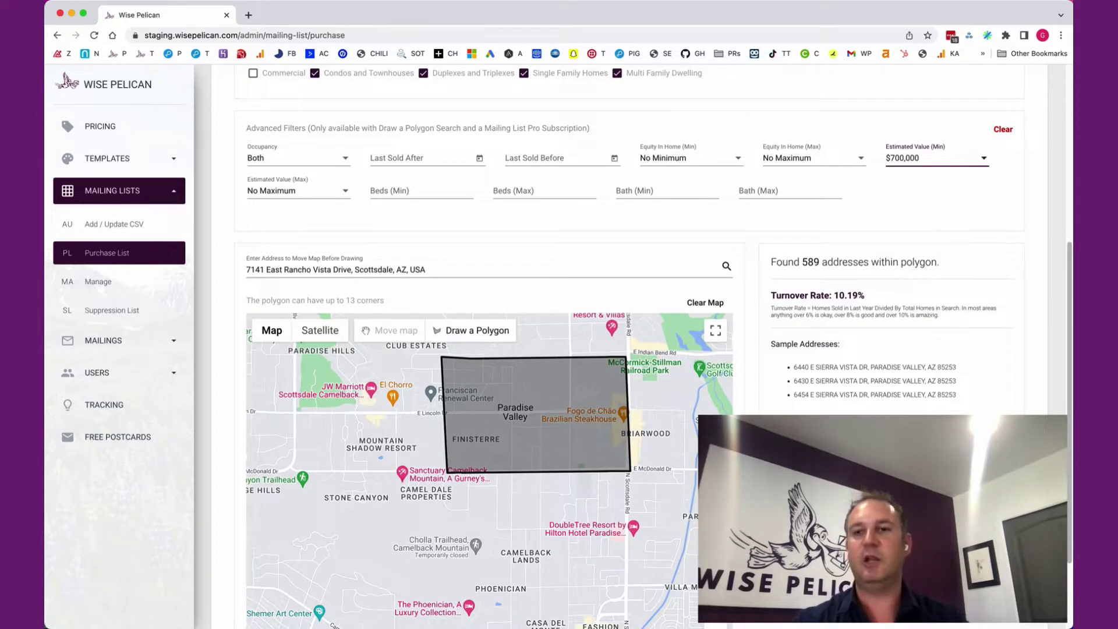
drag(772, 262, 819, 262)
click(819, 262)
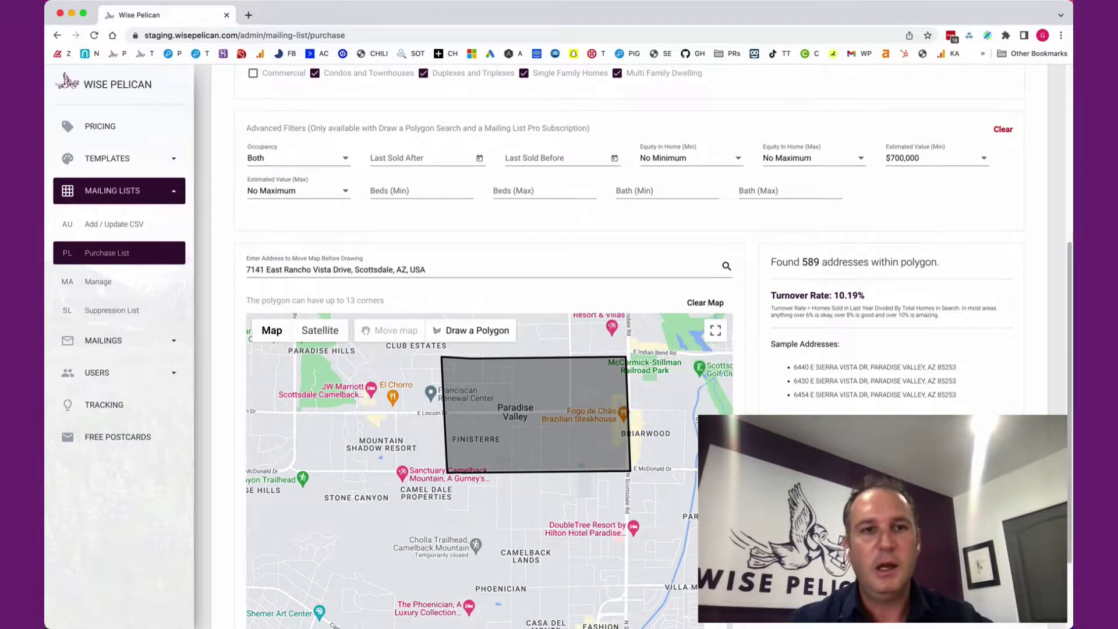
Set Occupancy to Non-Owner Occupied, leaving 192 addresses at 16.67% turnover.
click(297, 157)
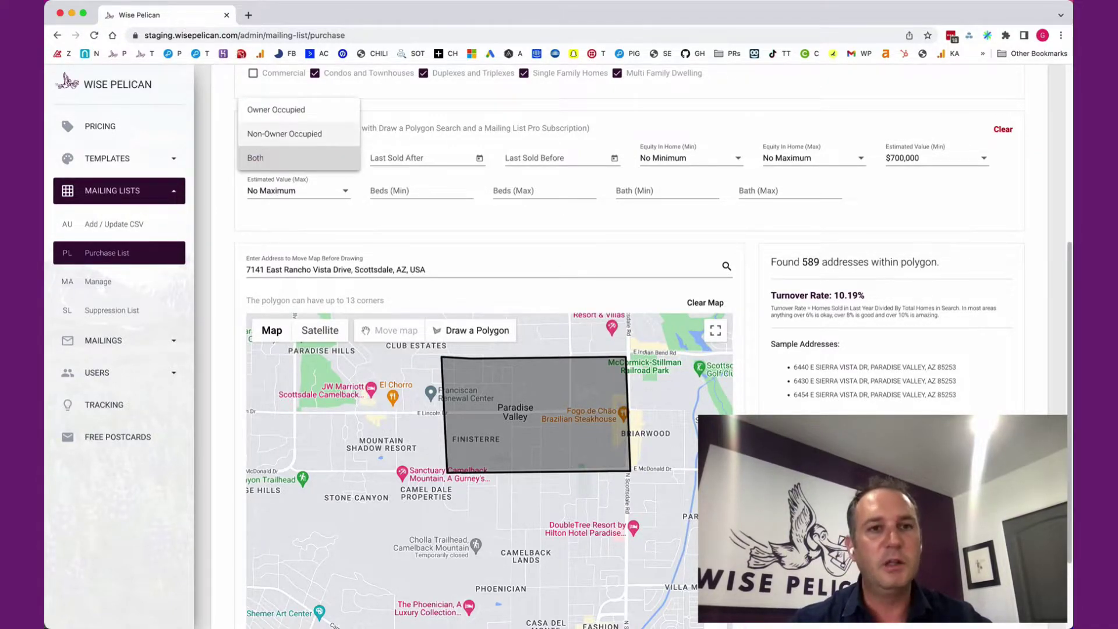
click(280, 133)
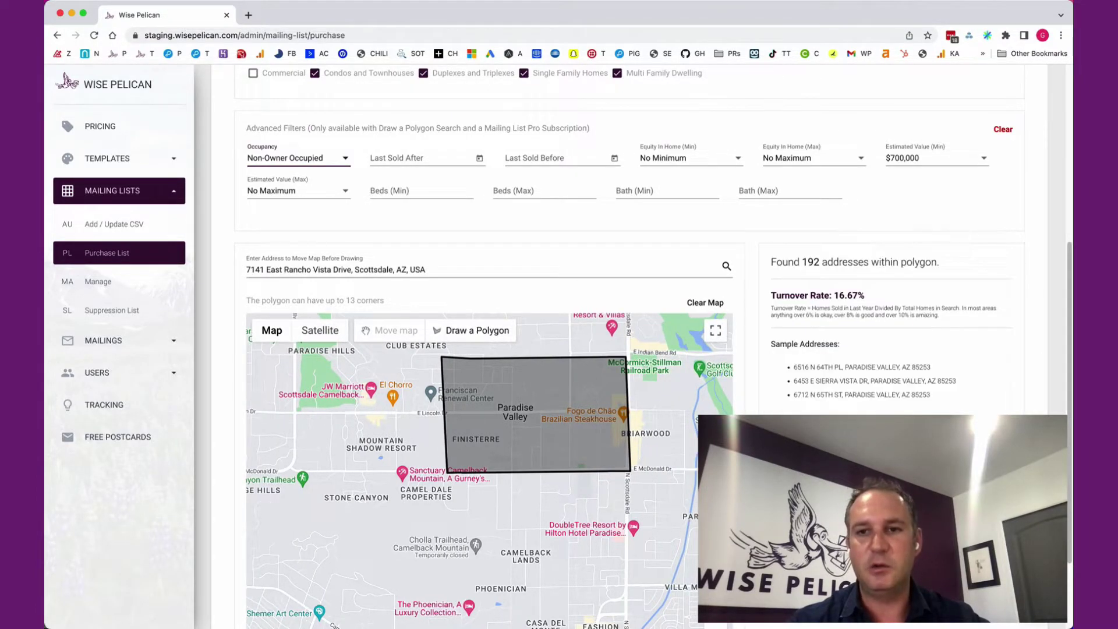
drag(788, 262, 865, 295)
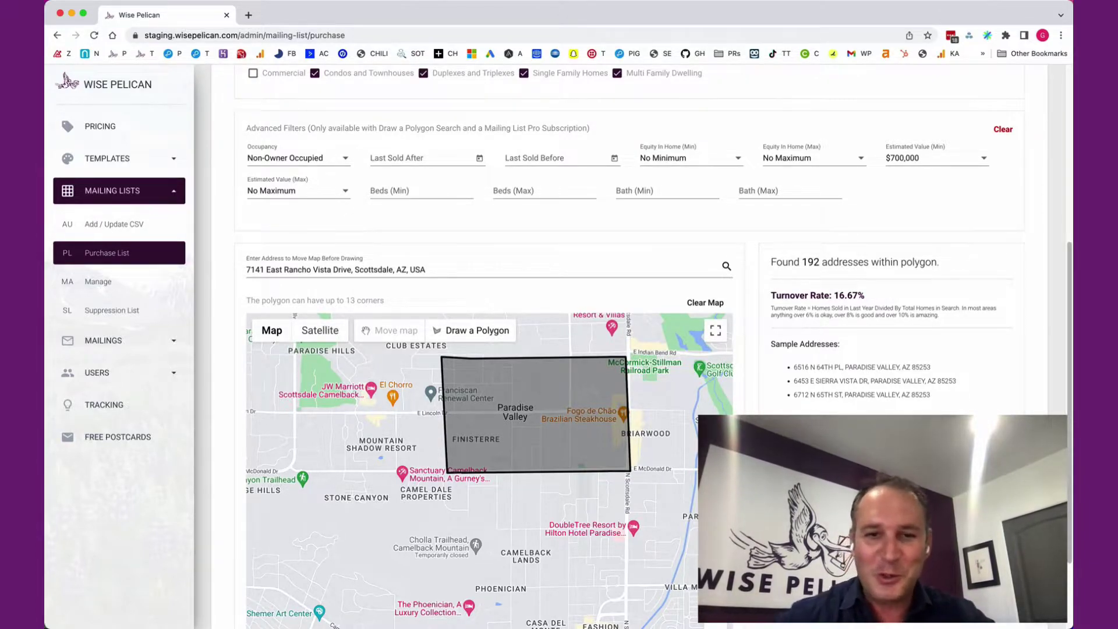
Outline an area from McDonald Dr down to Camelback Rd and filter to Owner Occupied homes (562 addresses).
scroll(658, 350, down, 2)
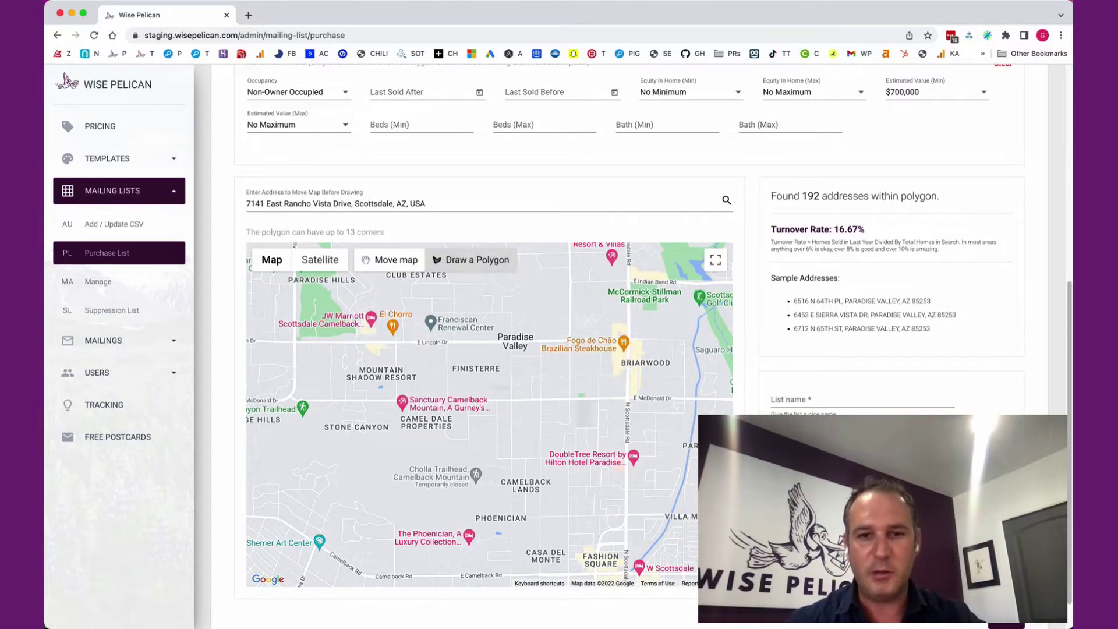
click(627, 400)
click(448, 401)
click(442, 576)
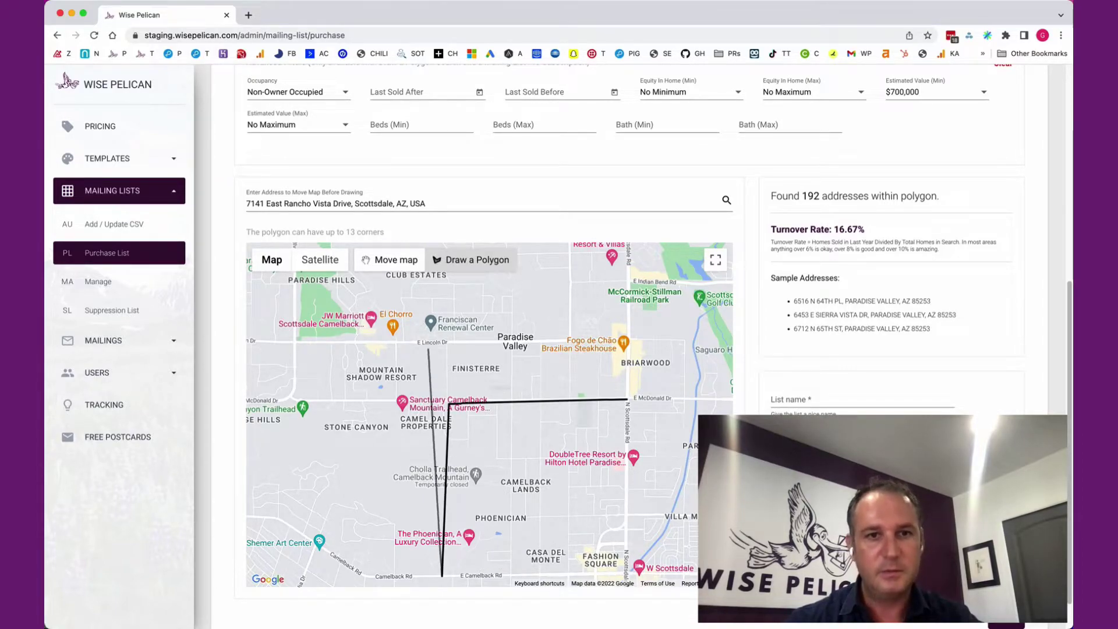
click(466, 535)
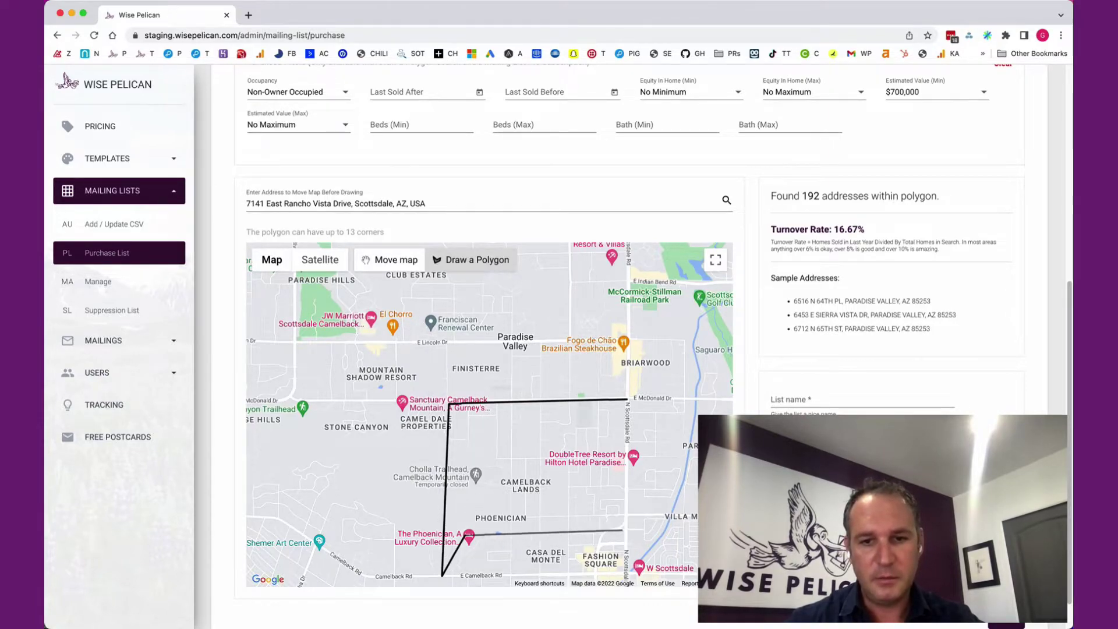
click(626, 513)
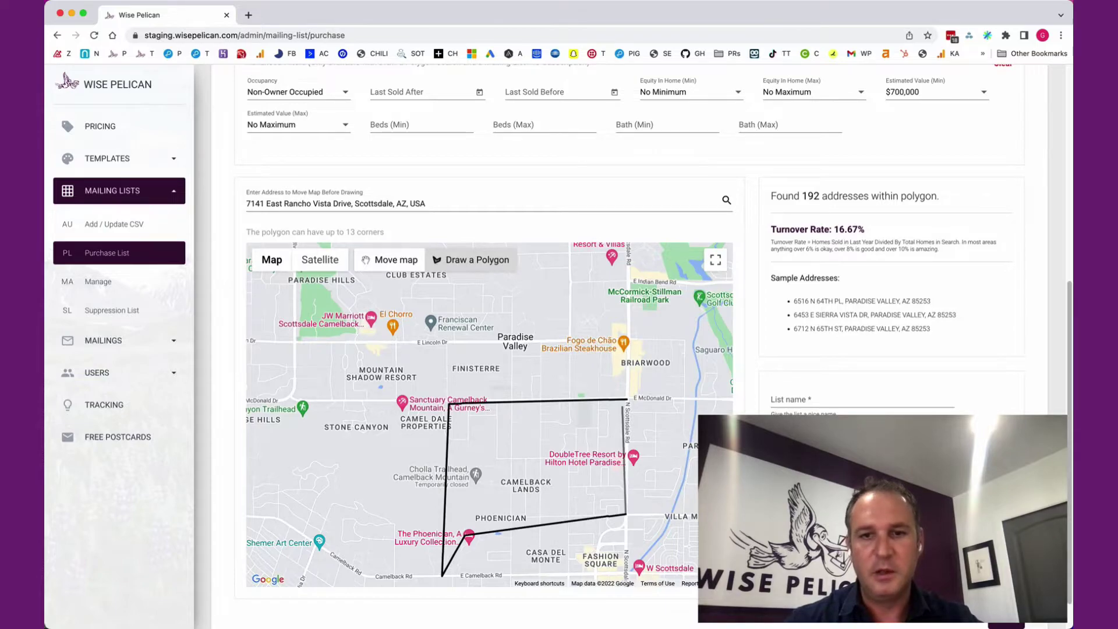
click(627, 400)
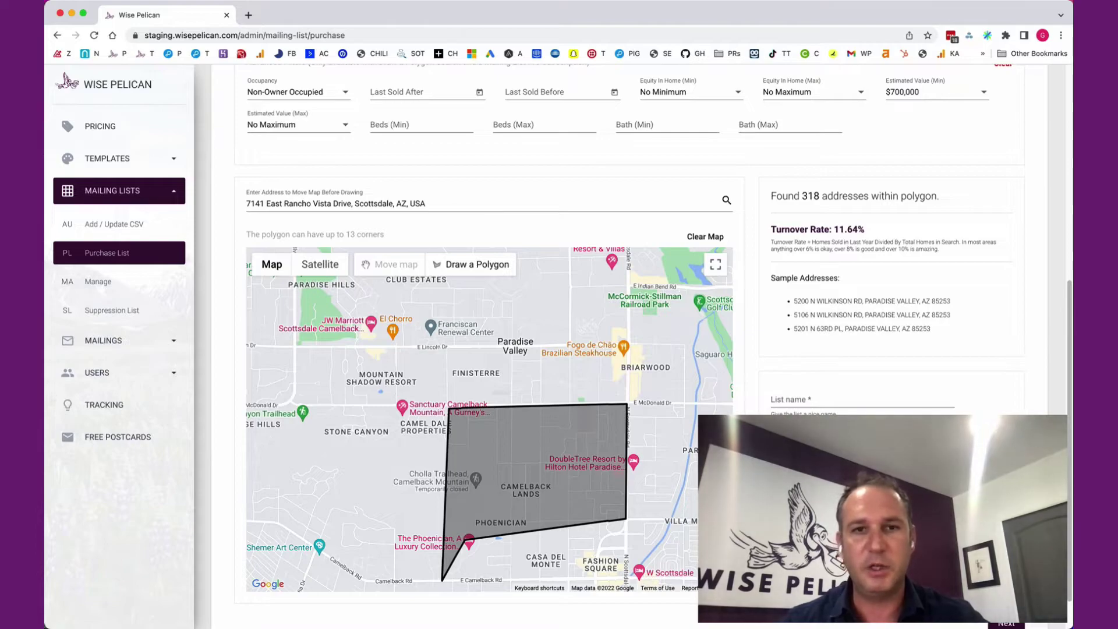
click(297, 92)
click(273, 100)
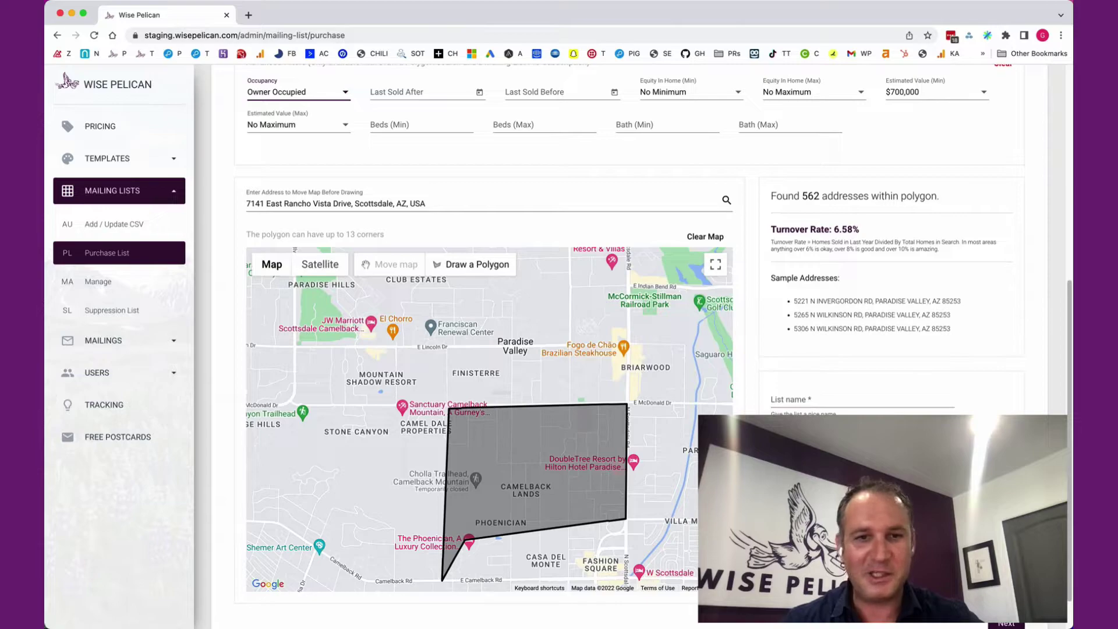
Clear the map and redraw a rectangular search area below McDonald Dr, finding 550 addresses.
click(471, 265)
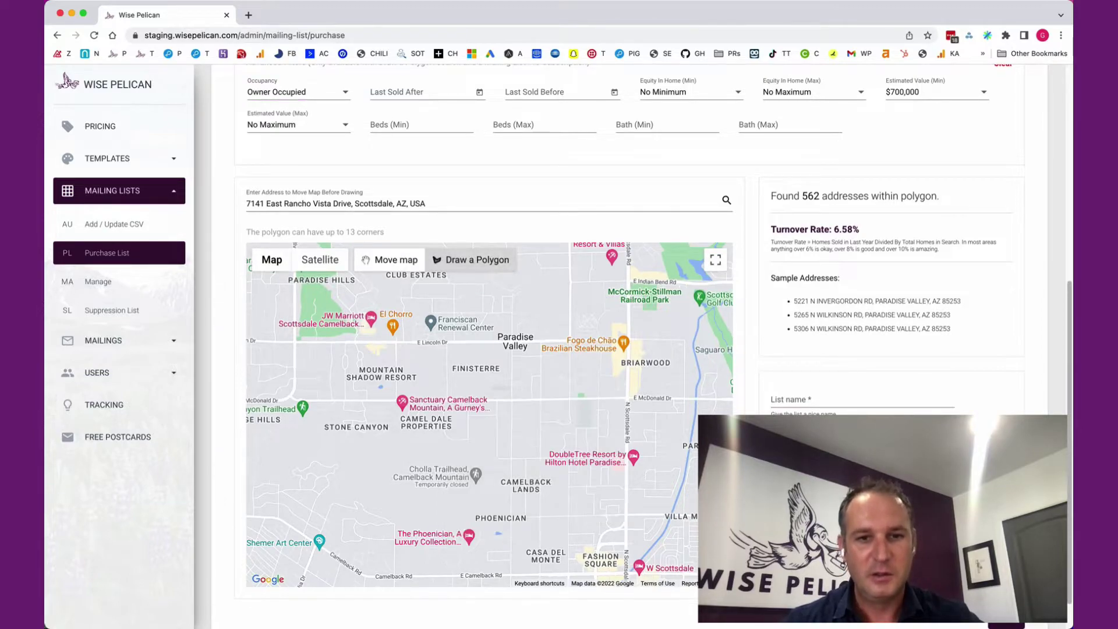
click(449, 406)
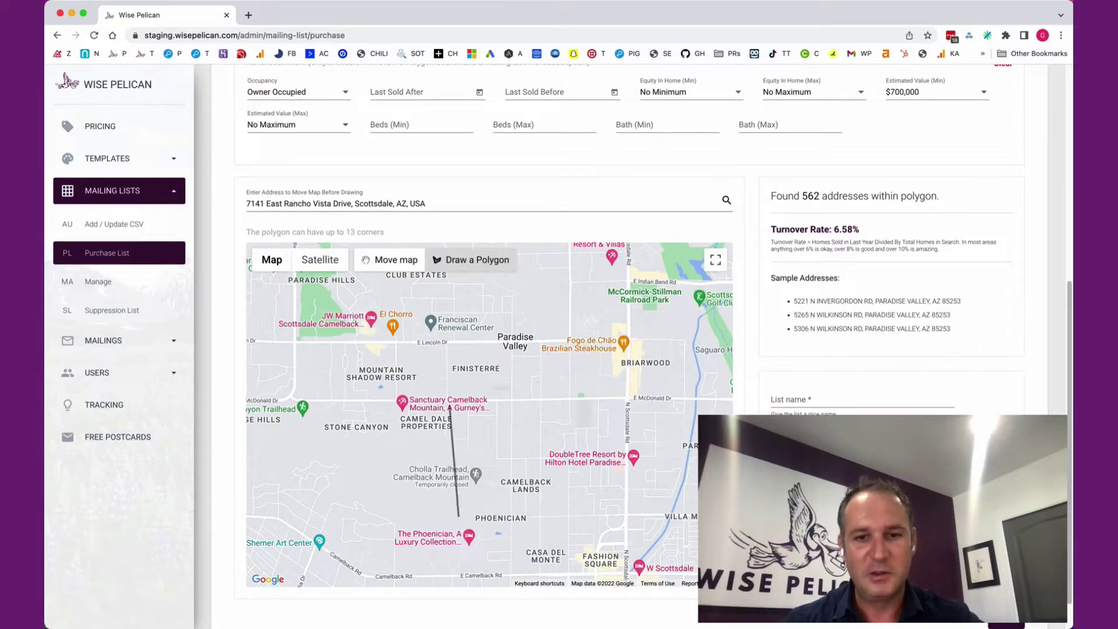
click(440, 519)
click(630, 515)
click(628, 400)
click(450, 406)
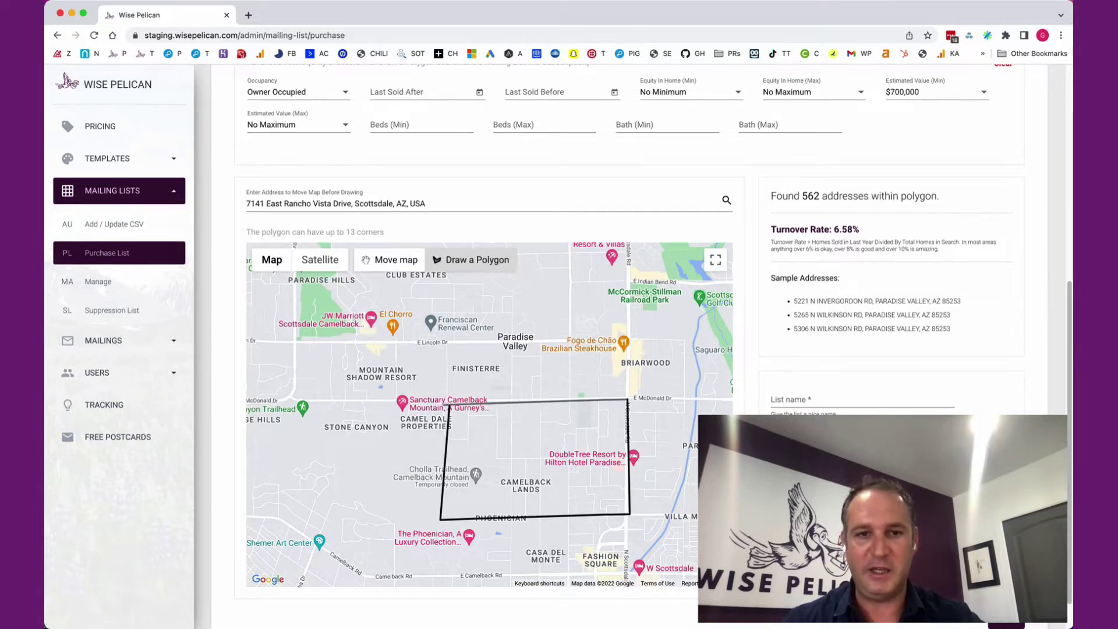
click(449, 406)
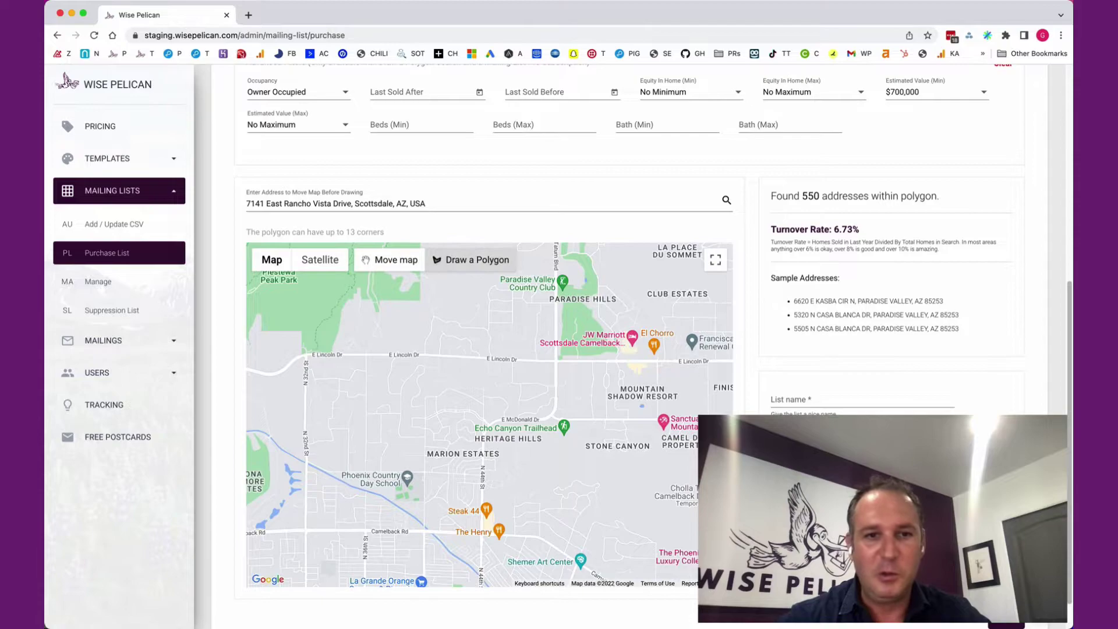
Draw a six-corner polygon around Marion Estates from Lincoln Dr to Camelback Rd, finding 1300 addresses.
click(307, 354)
click(303, 532)
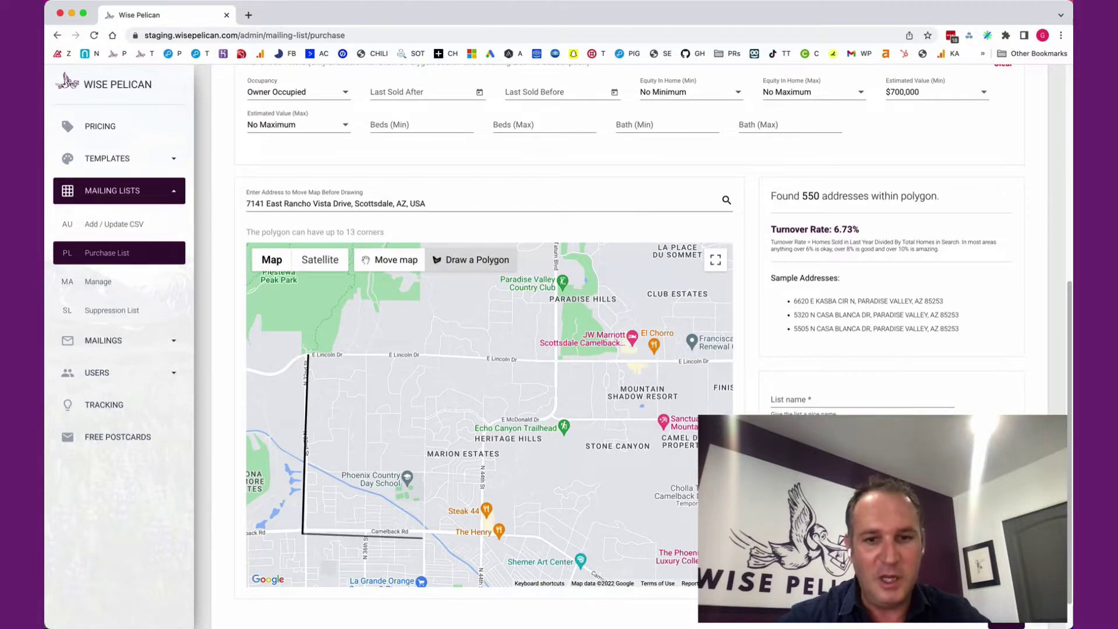
click(483, 532)
click(487, 427)
click(556, 412)
click(554, 363)
click(307, 354)
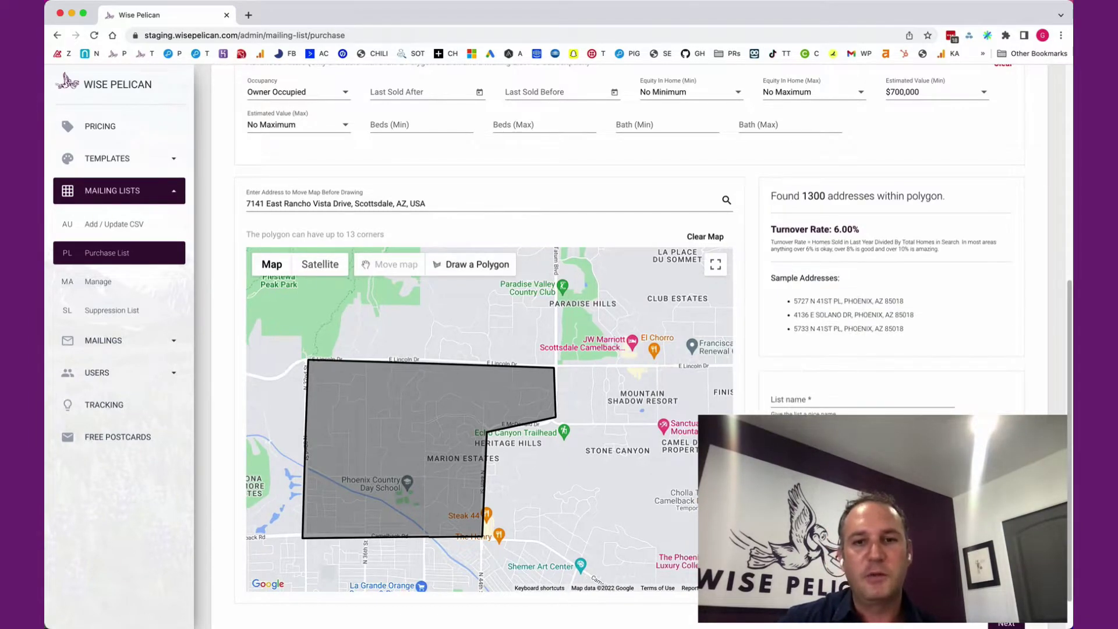
Try Both occupancy, then switch to Non-Owner Occupied, leaving 293 addresses at 15.36% turnover.
click(297, 92)
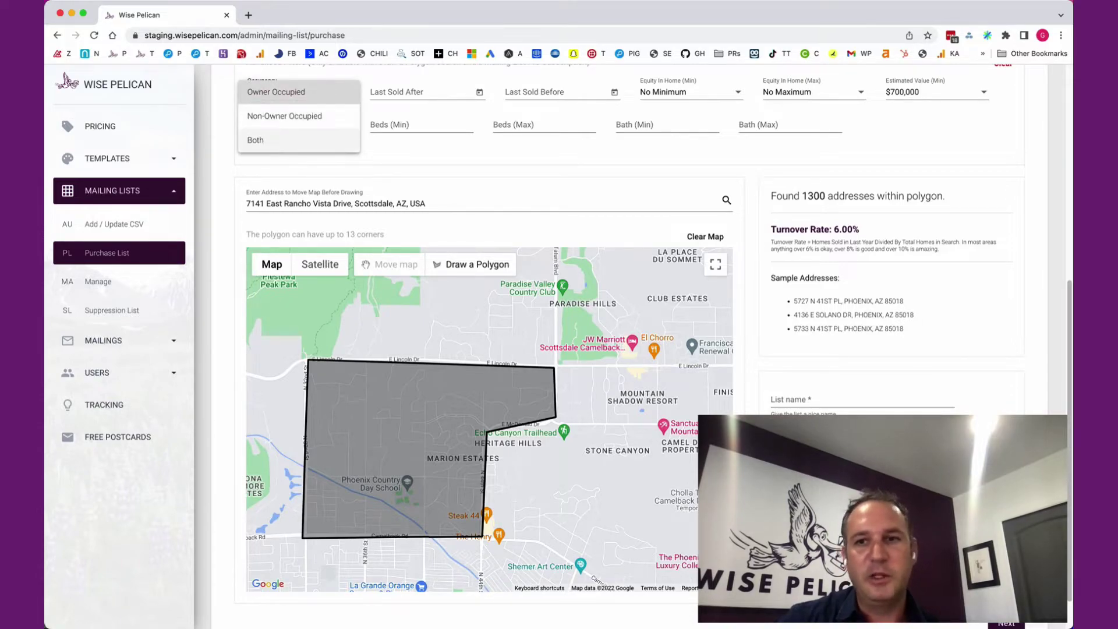
click(255, 140)
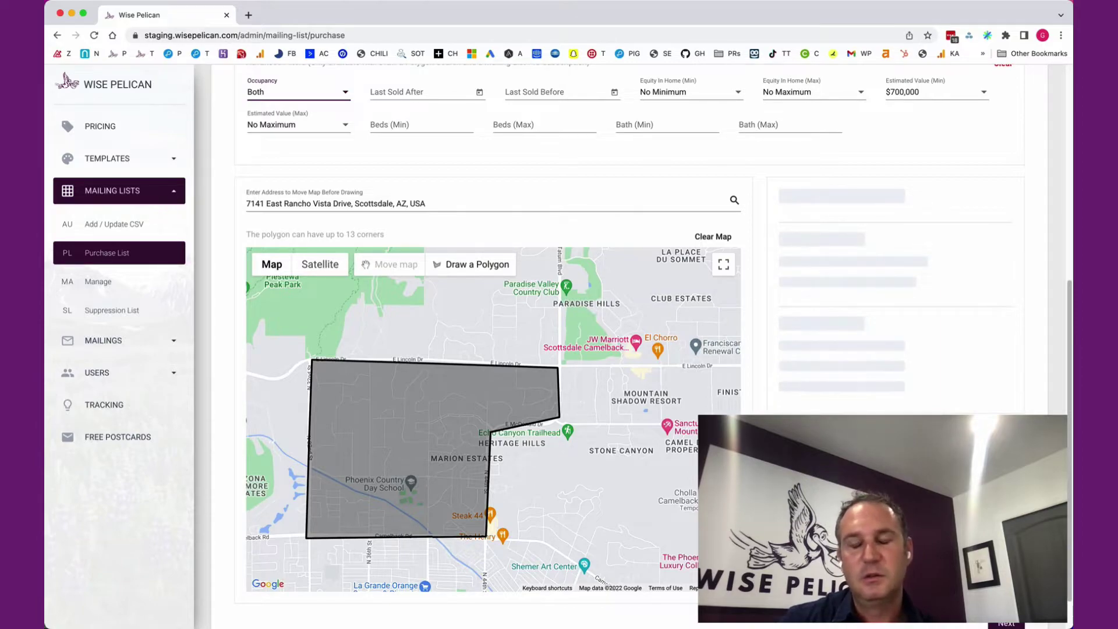
click(297, 92)
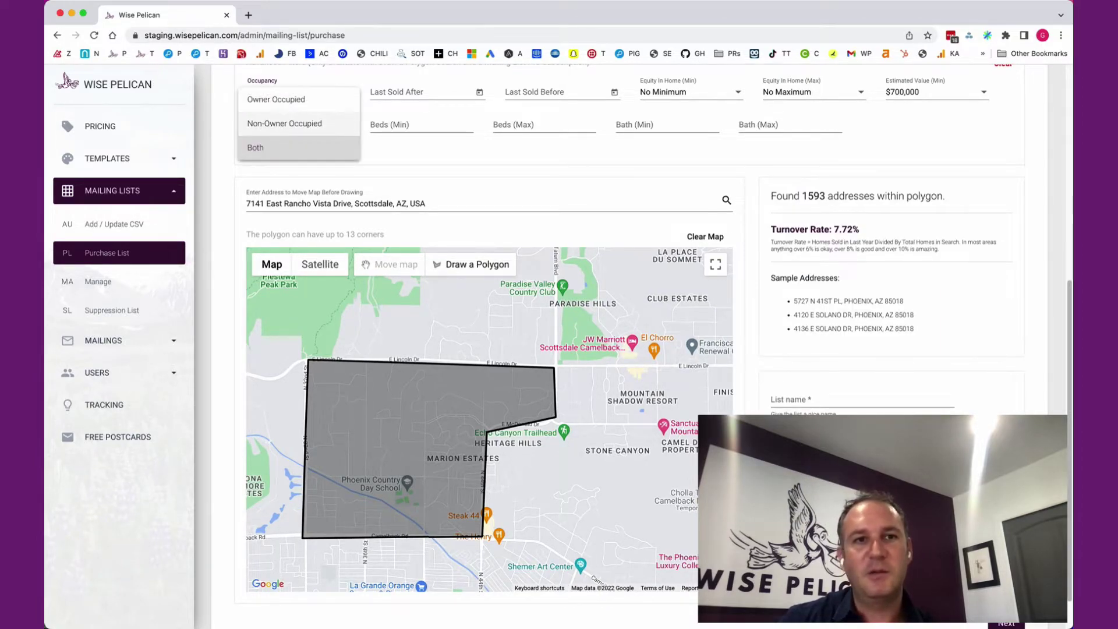
click(274, 120)
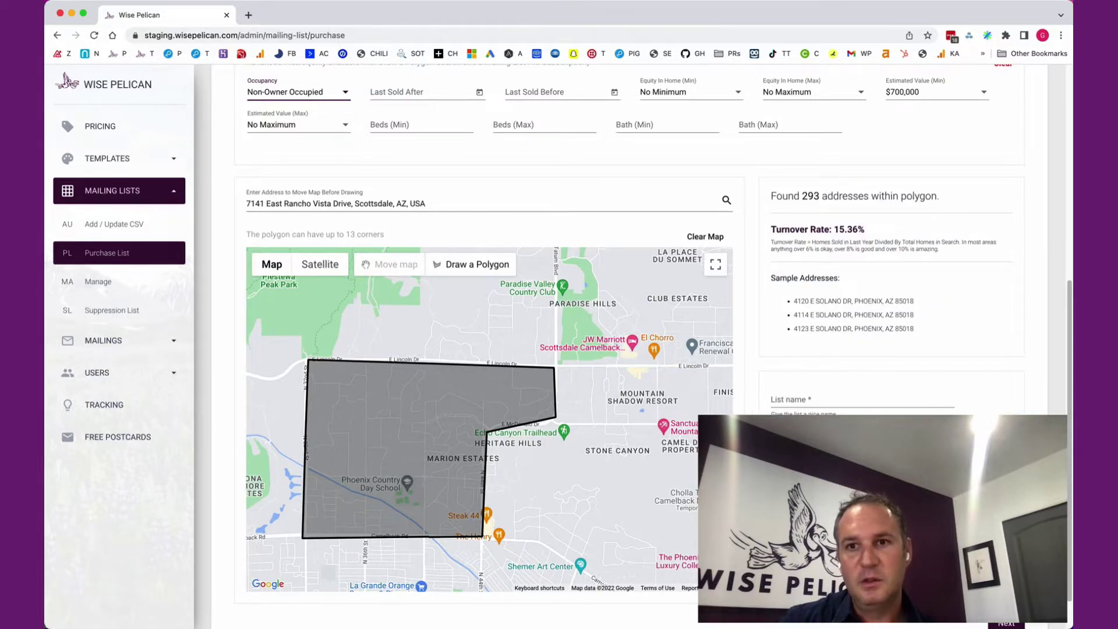
drag(865, 229, 833, 229)
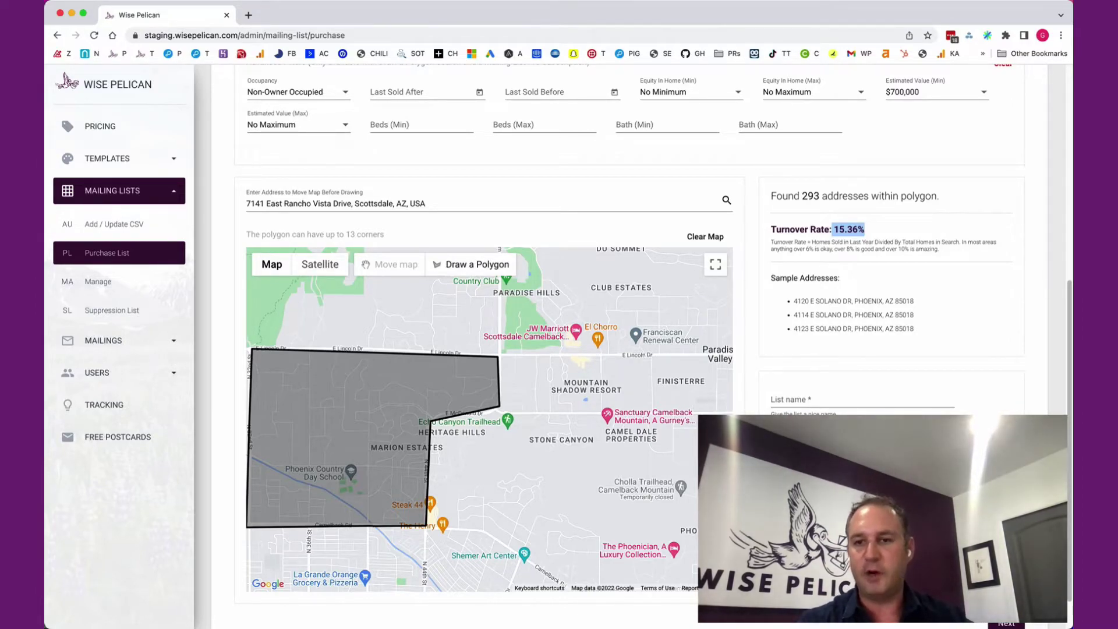
Go to the subscription plans page and step the postcard slider to 1100, totalling $814.00.
click(100, 125)
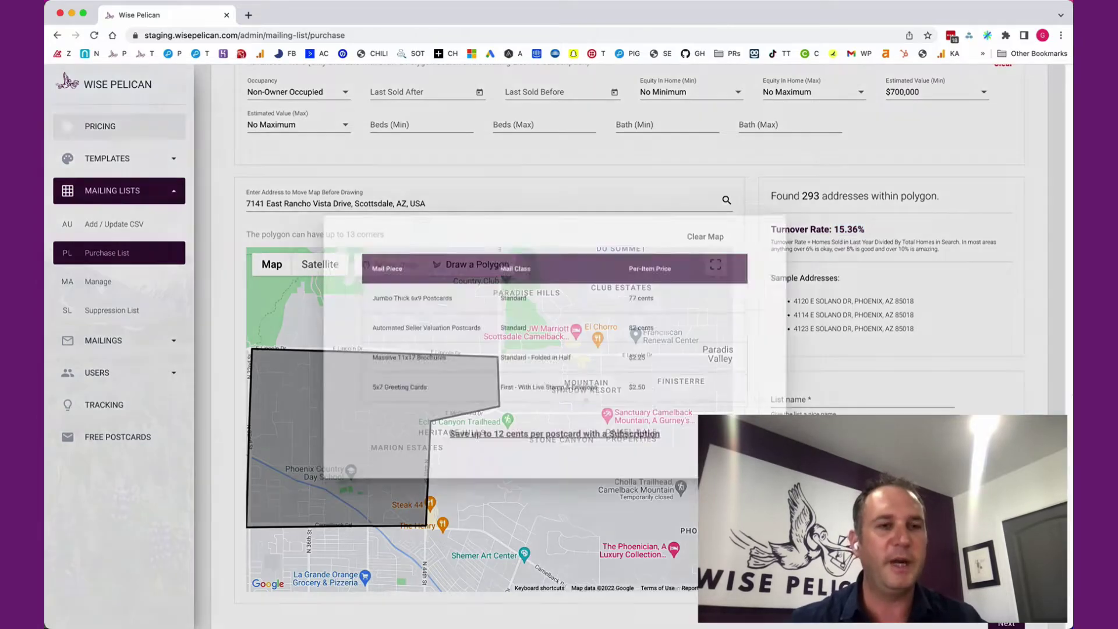
click(554, 447)
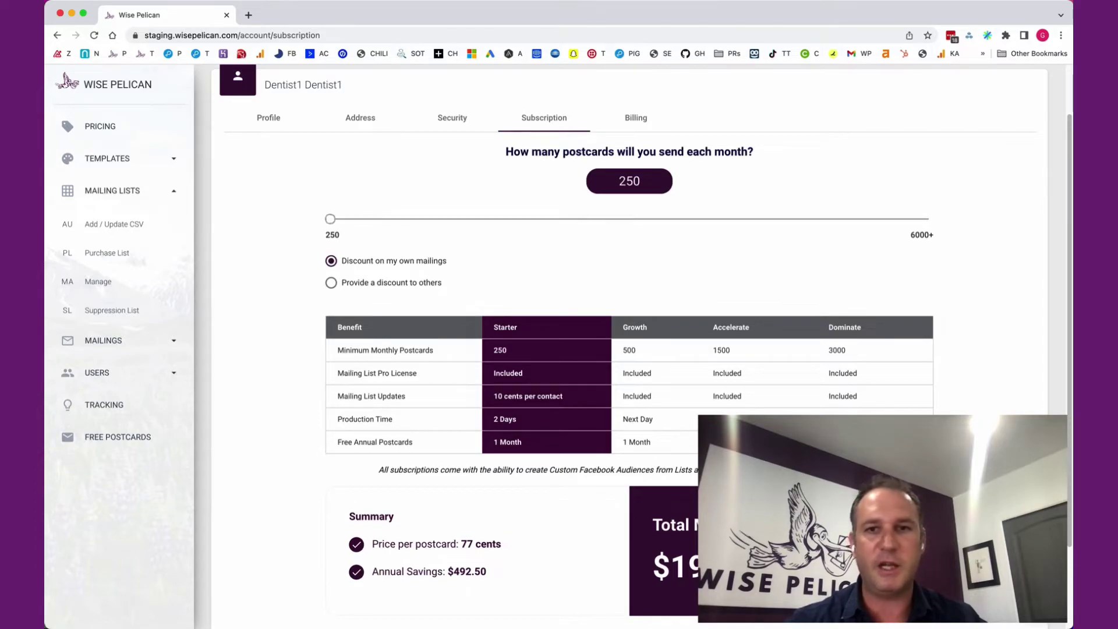
key(Right)
scroll(641, 350, down, 2)
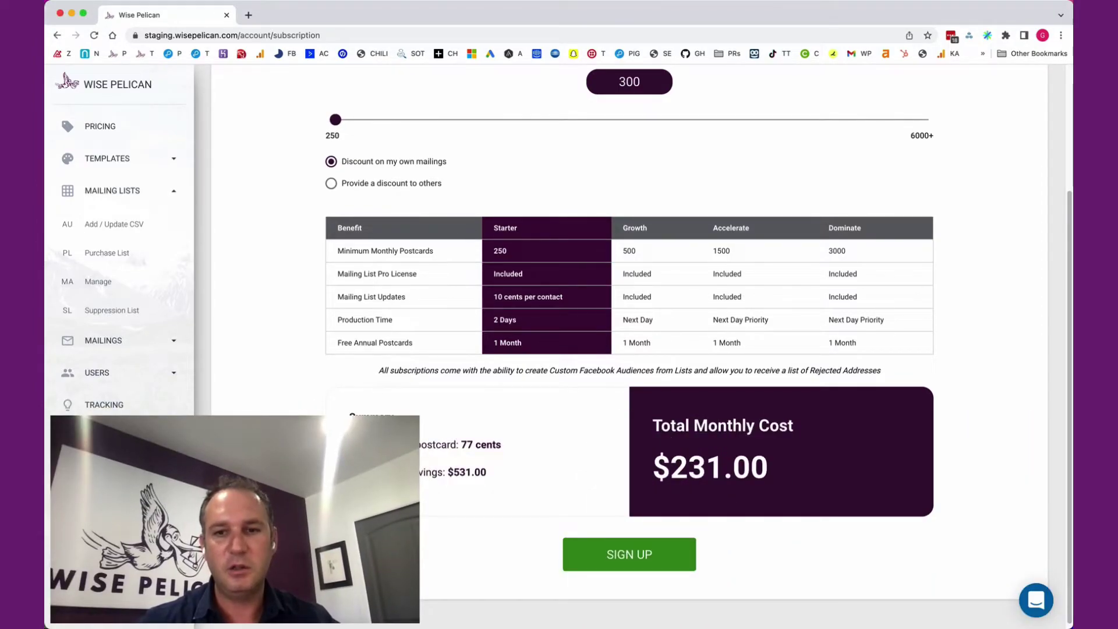
key(Right)
key(Right)
key(Right)
key(Right)
key(Right)
key(Right)
key(Right)
key(Right)
key(Right)
key(Right)
key(Right)
key(Right)
key(Right)
key(Right)
key(Right)
key(Right)
key(Right)
key(Right)
key(Right)
key(Left)
key(Left)
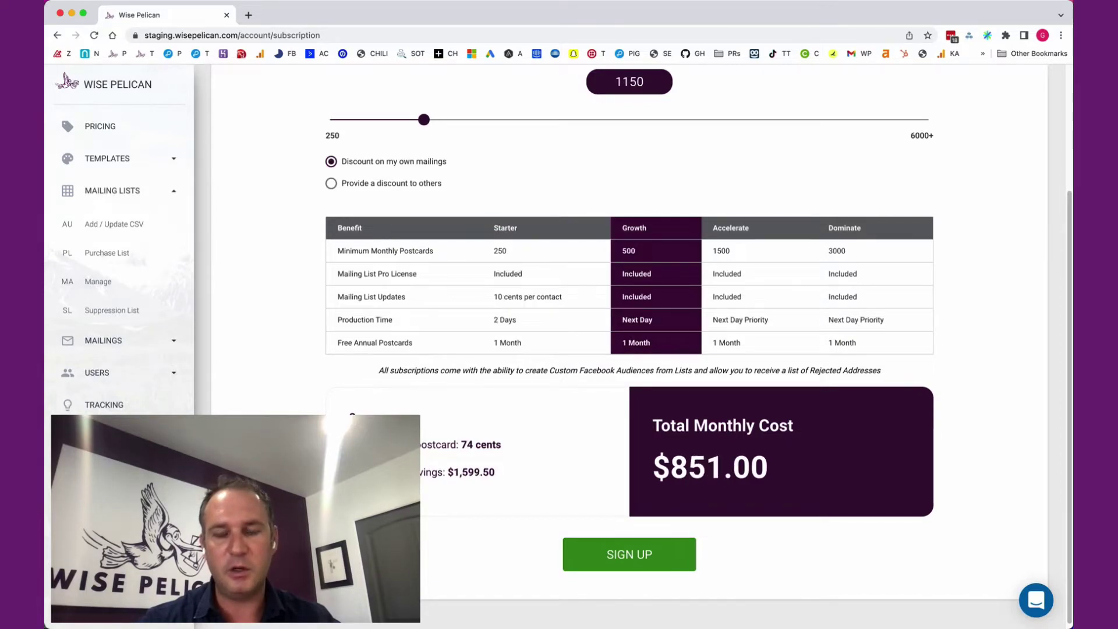
key(Left)
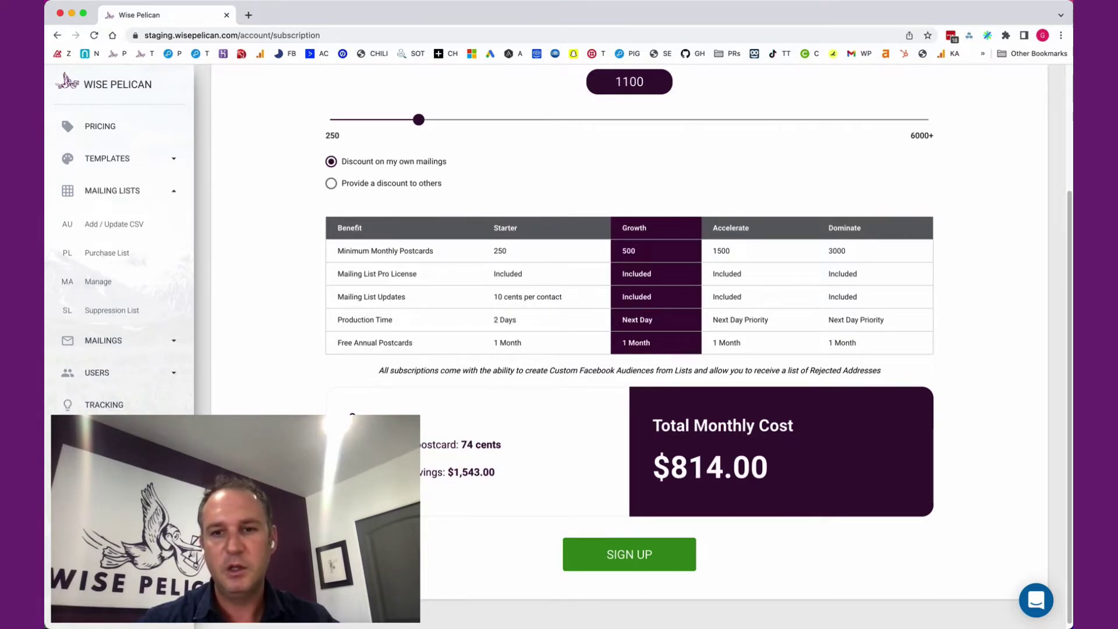
scroll(698, 343, up, 1)
scroll(699, 344, up, 1)
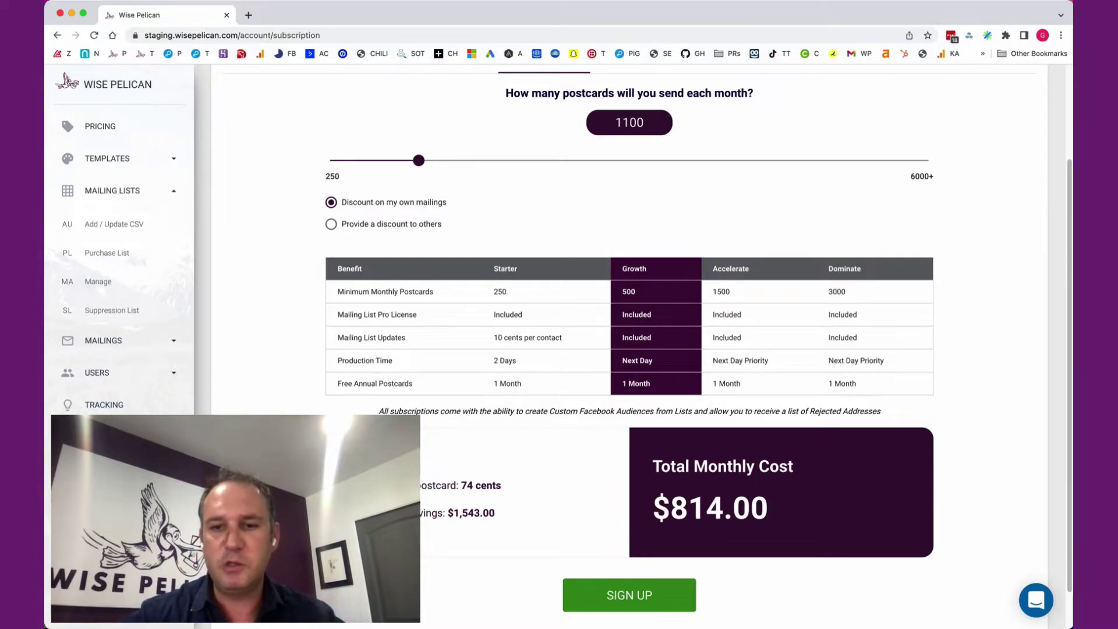
triple_click(710, 508)
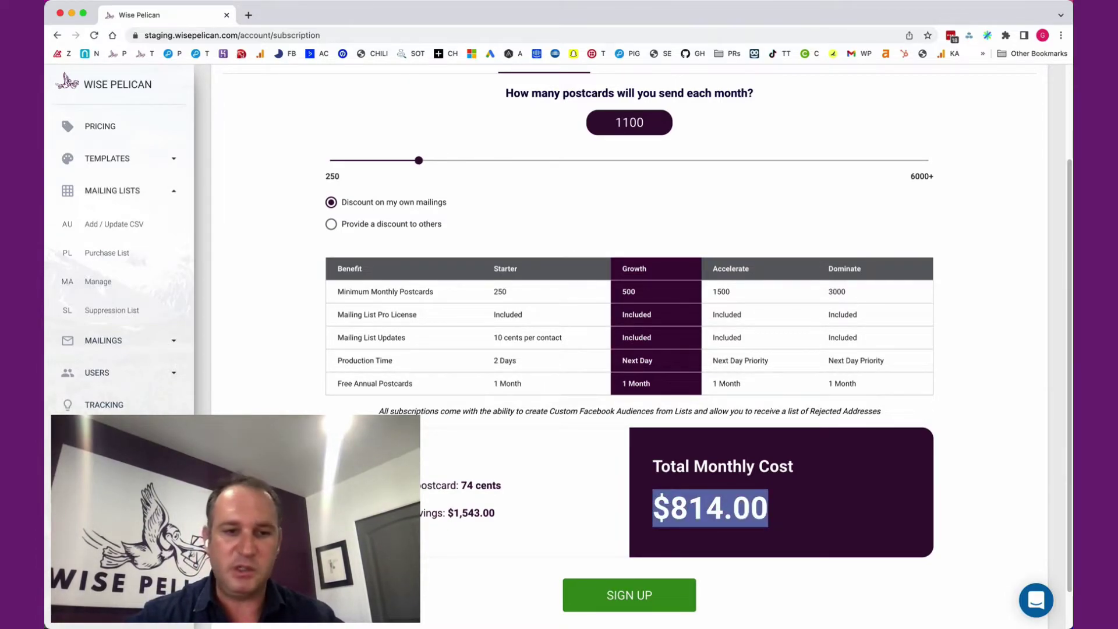
click(710, 508)
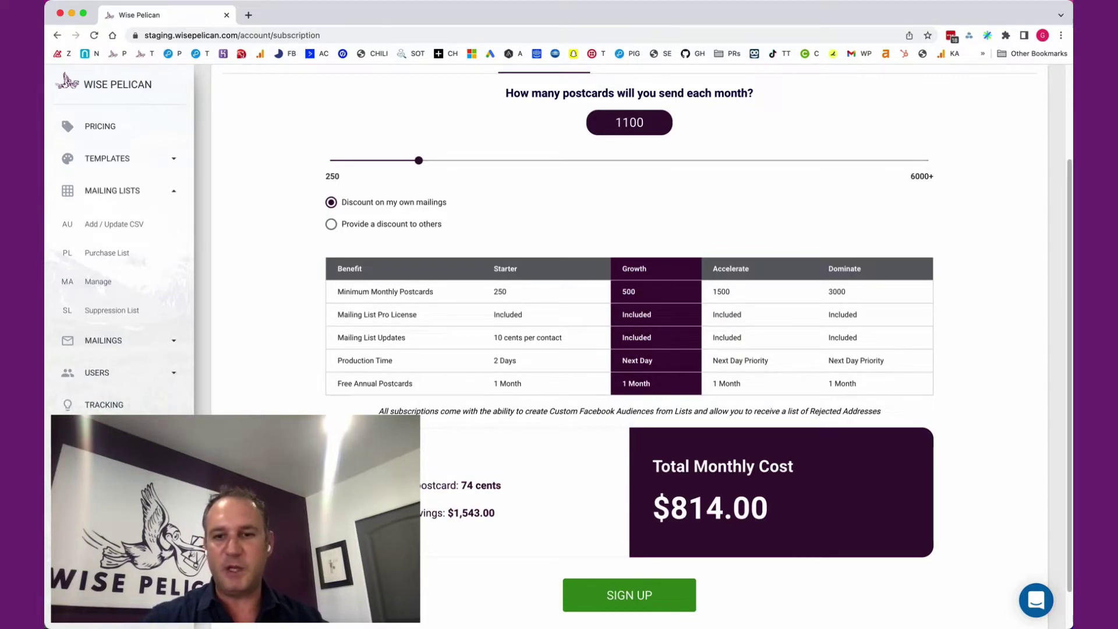
drag(653, 508, 767, 508)
click(767, 508)
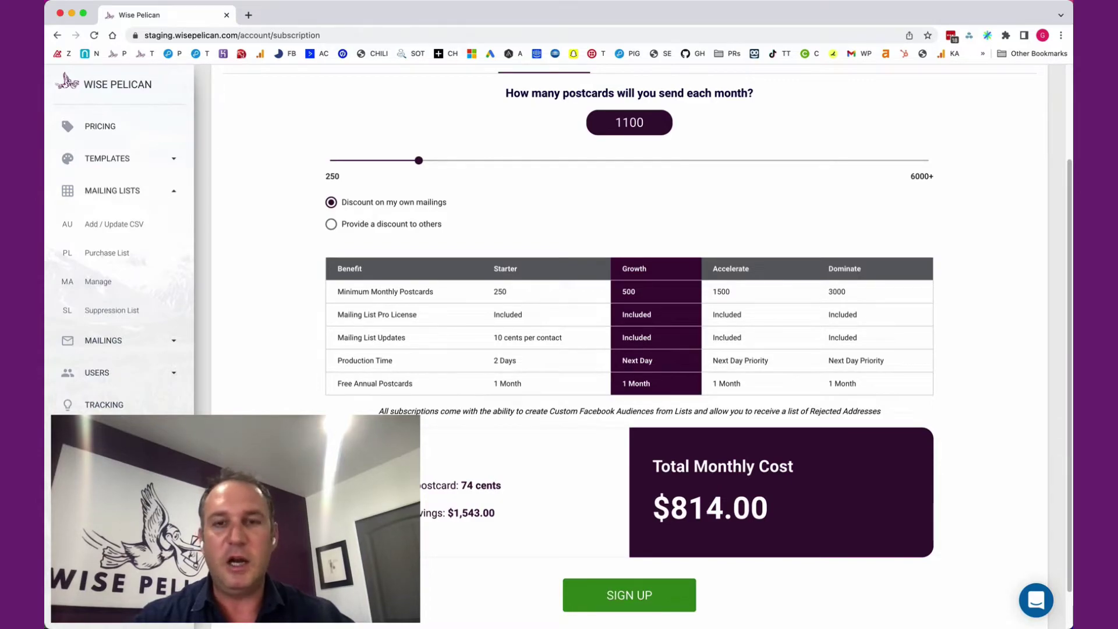
double_click(616, 122)
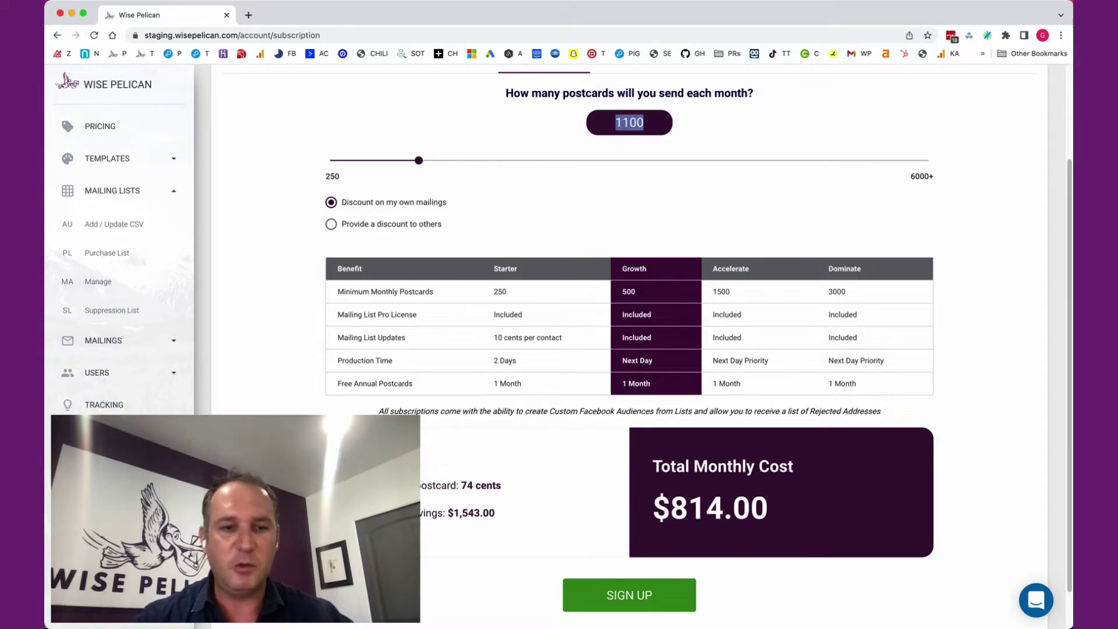
click(630, 122)
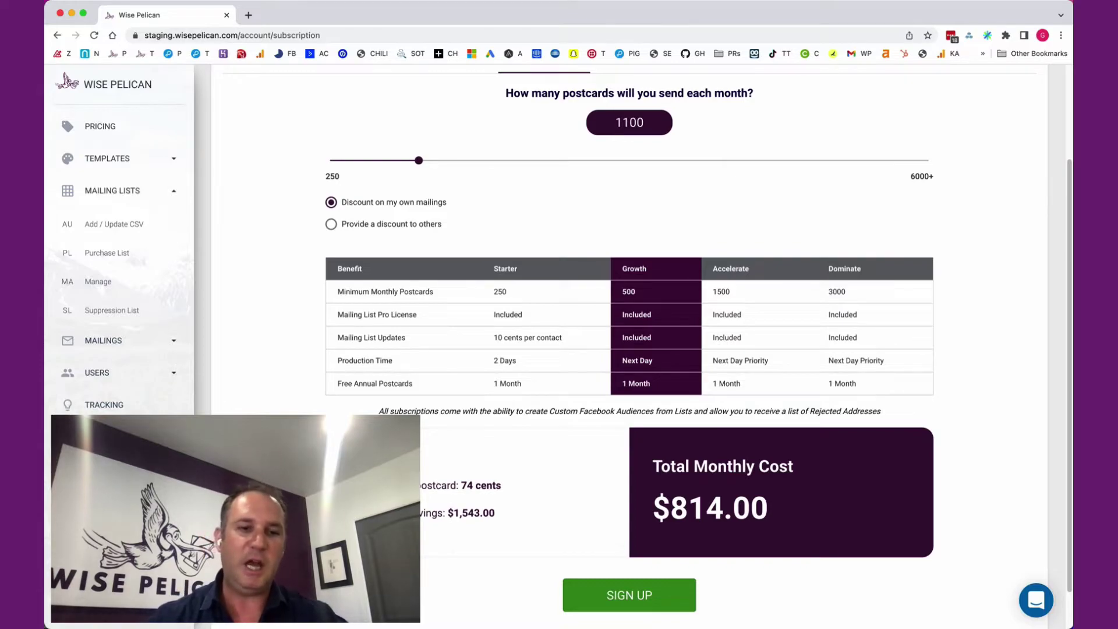
double_click(616, 122)
click(617, 123)
double_click(616, 123)
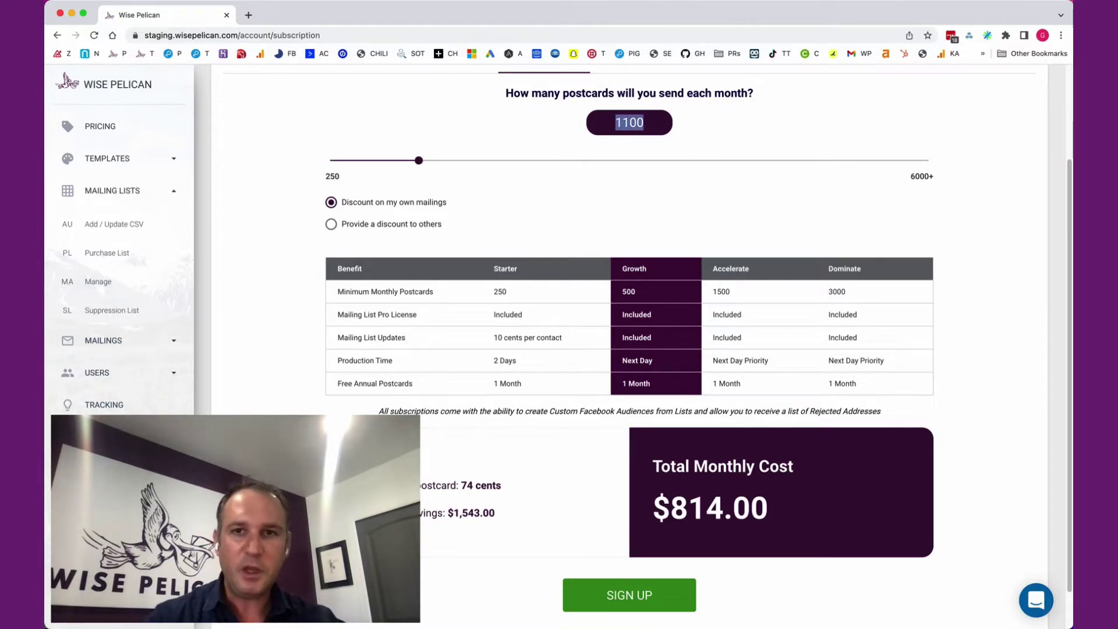
click(616, 123)
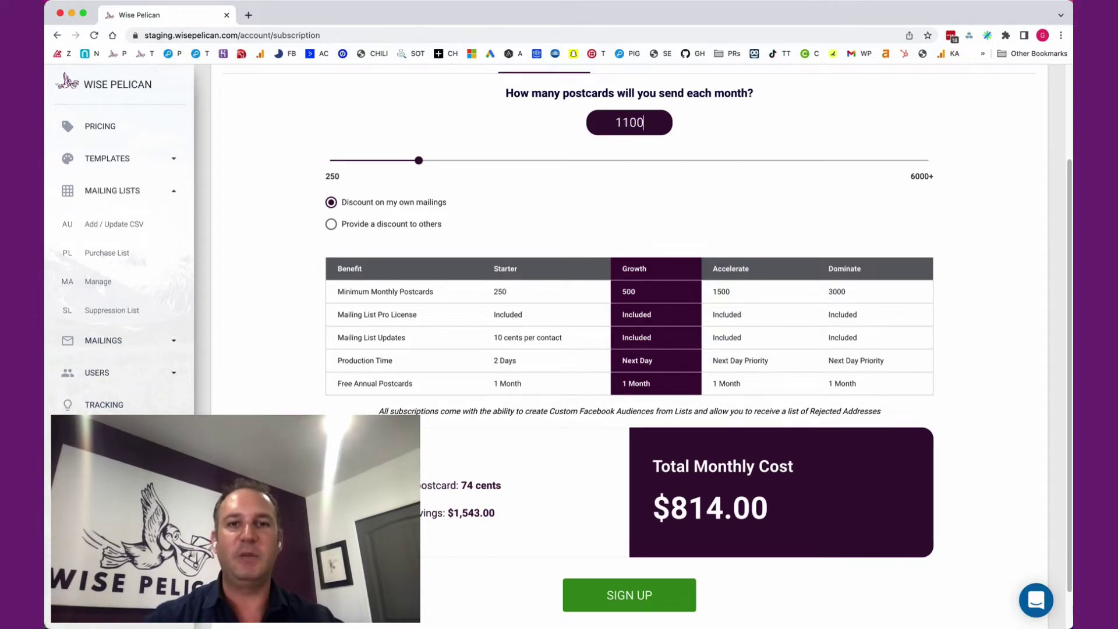
double_click(629, 122)
click(629, 122)
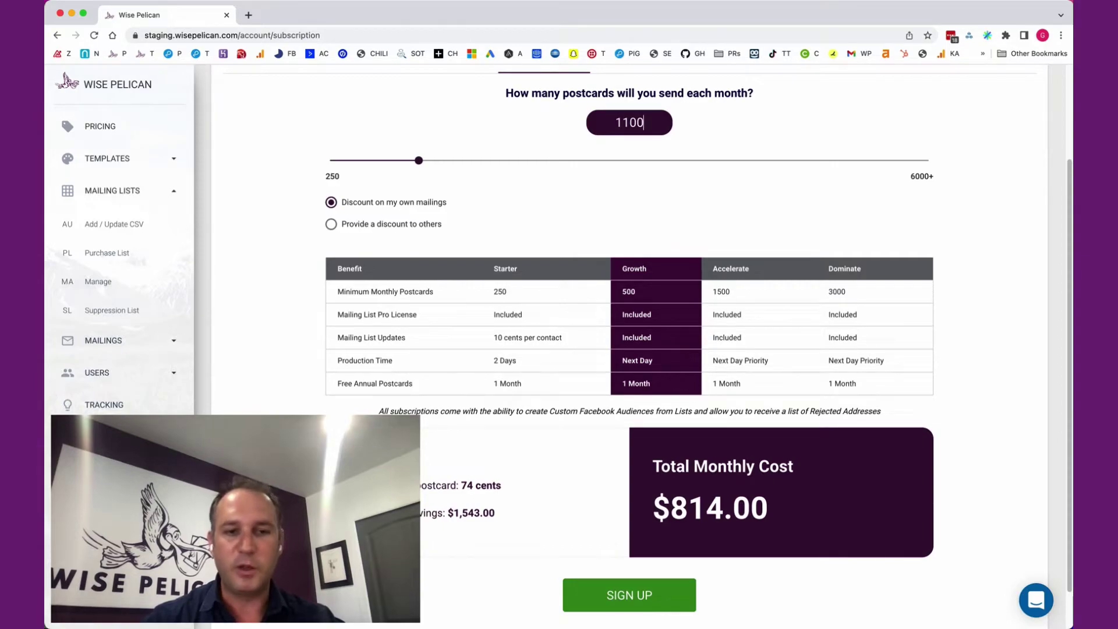
double_click(644, 122)
click(644, 122)
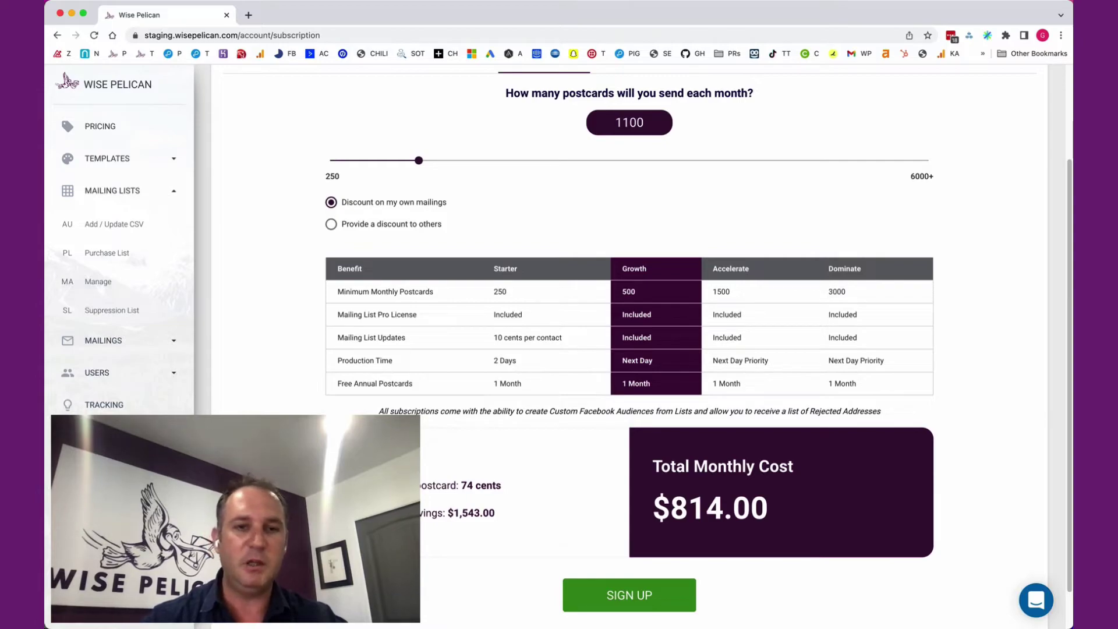
key(super+a)
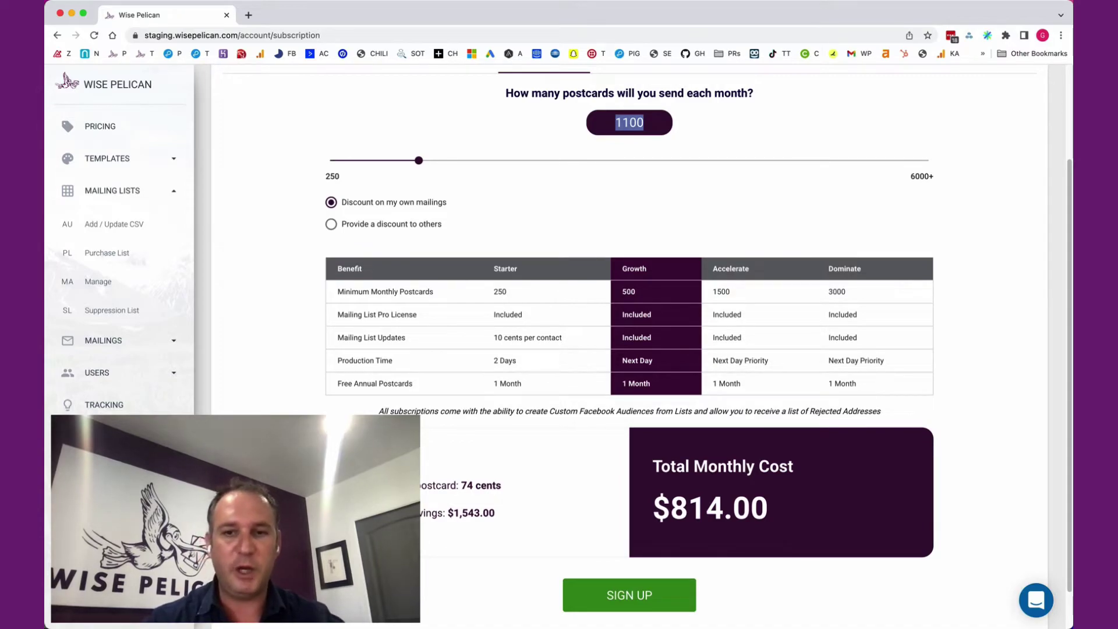
click(644, 123)
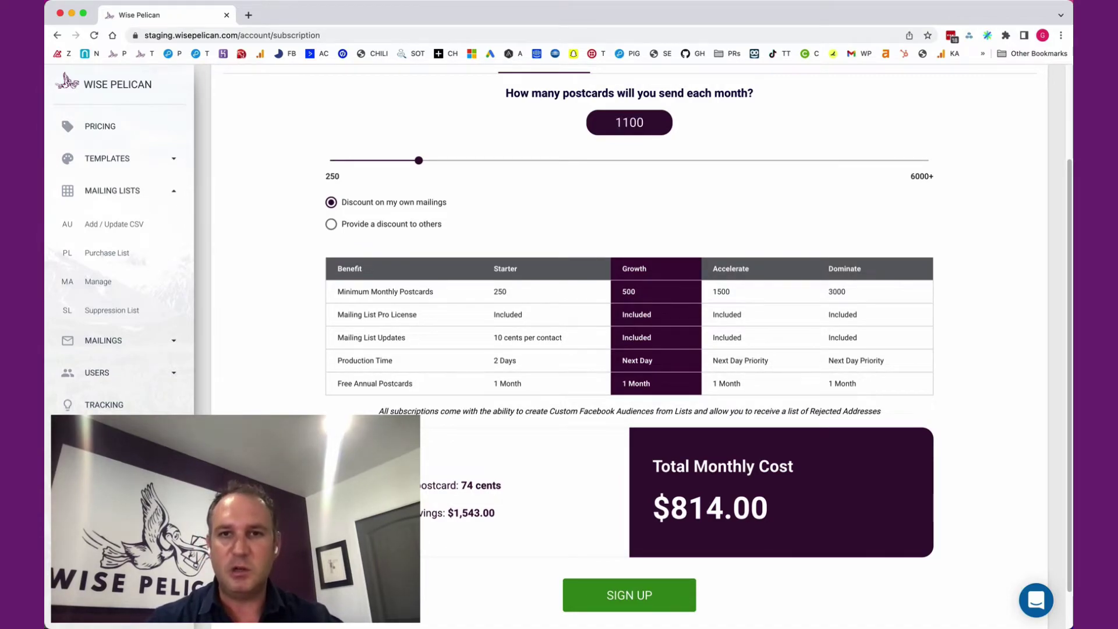
key(shift+Left)
key(shift+Left)
key(shift+Left)
key(shift+Left)
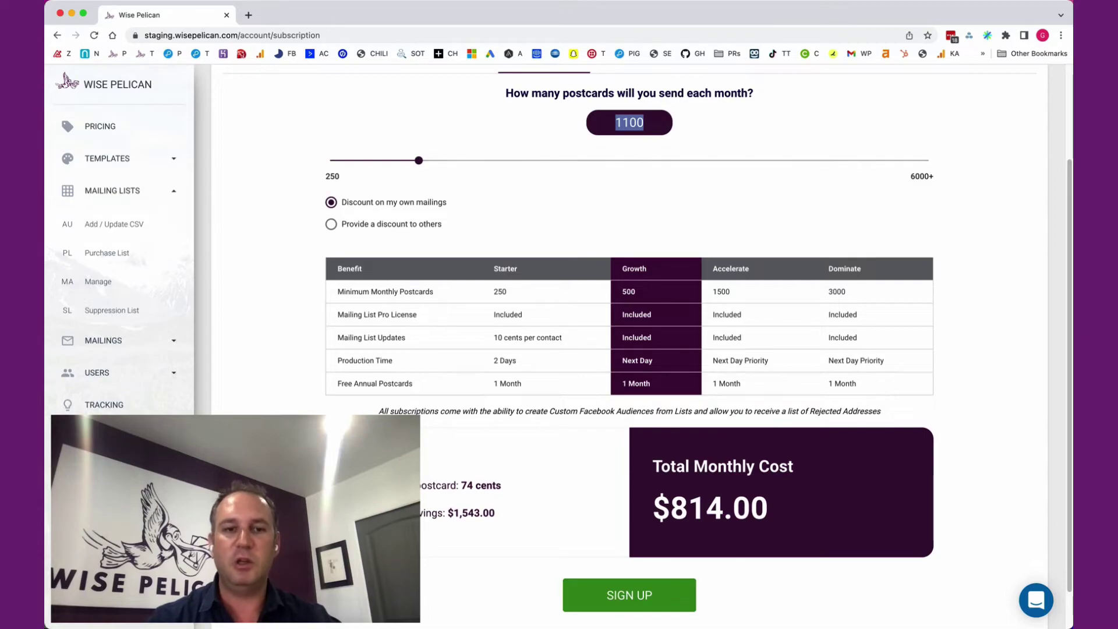
key(Right)
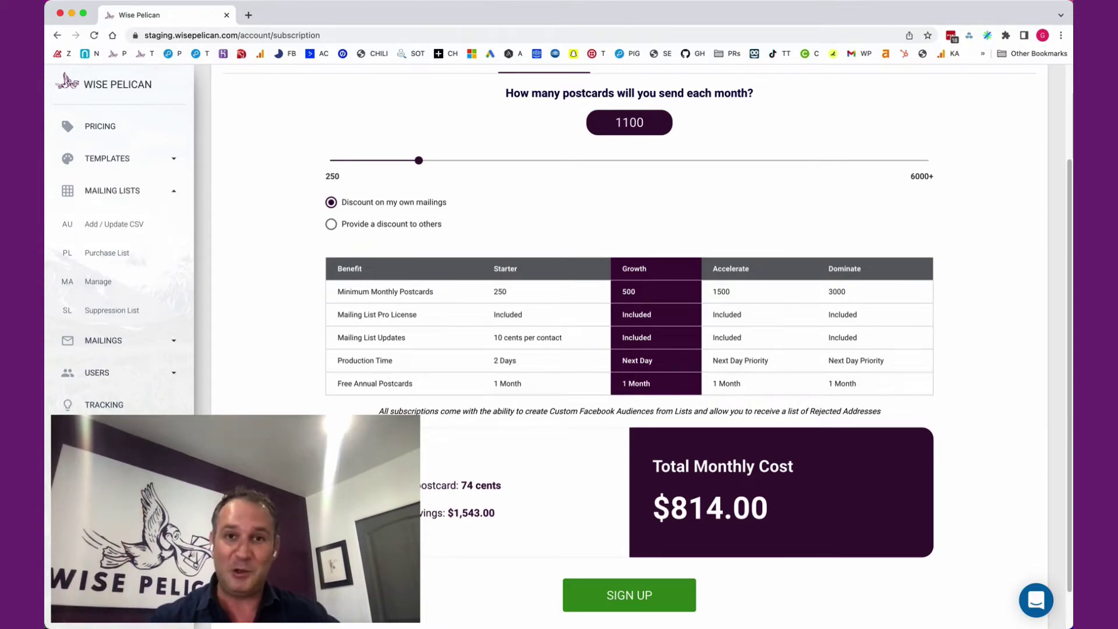
Drag the postcard slider up into Dominate and back, then step it down into the Growth tier toward 850.
drag(419, 160, 872, 160)
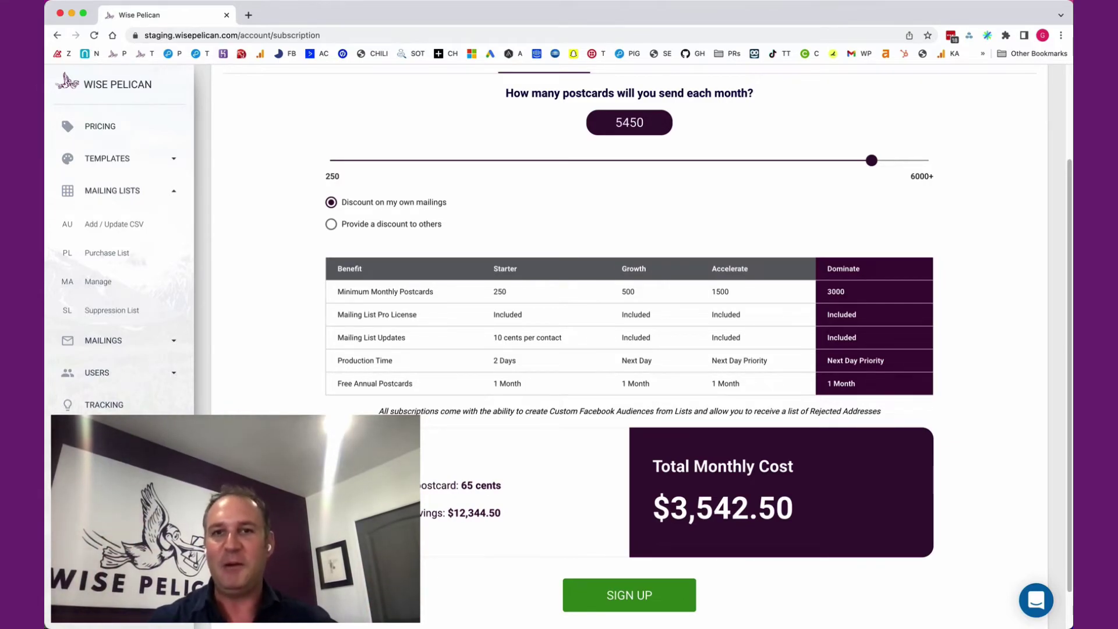
drag(872, 160, 544, 160)
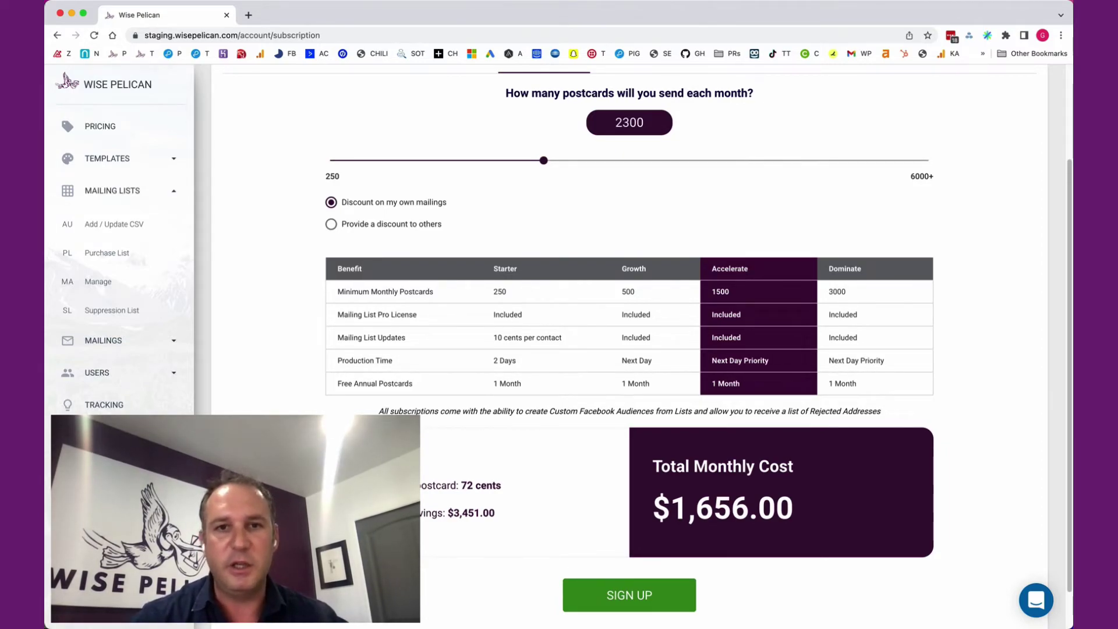
key(Left)
key(Left)
key(Left)
key(Left)
key(Left)
key(Left)
key(Left)
key(Left)
key(Left)
key(Left)
key(Left)
key(Left)
key(Left)
key(Left)
key(Left)
key(Left)
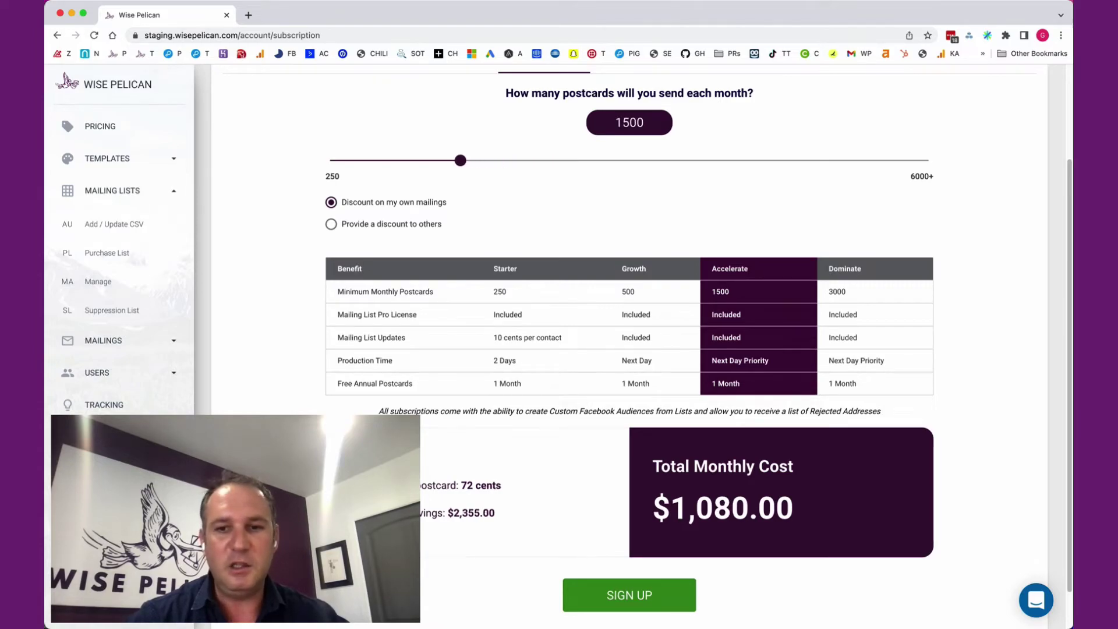
key(Left)
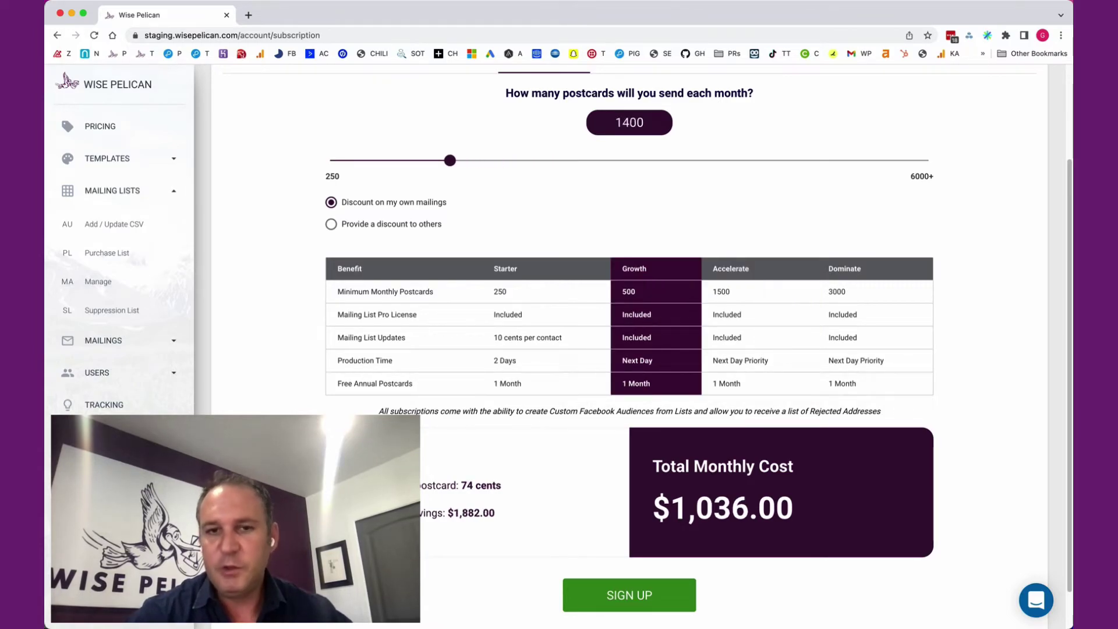
key(Left)
key(Left)
key(Left)
key(Left)
key(Left)
key(Left)
key(Left)
key(Left)
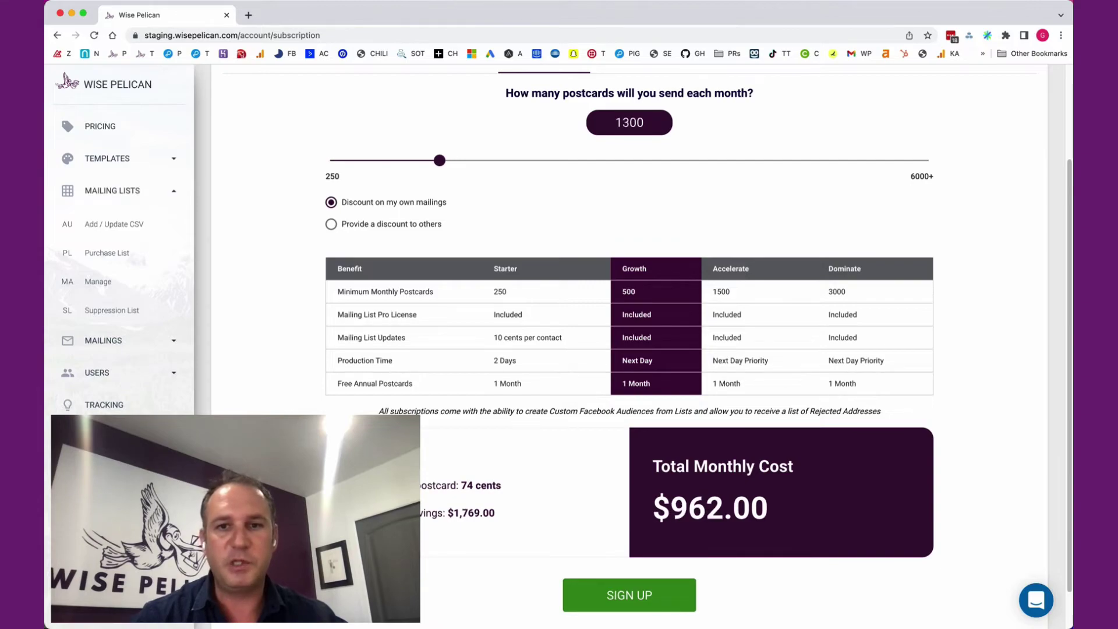
key(Left)
key(Left)
key(Left)
key(Left)
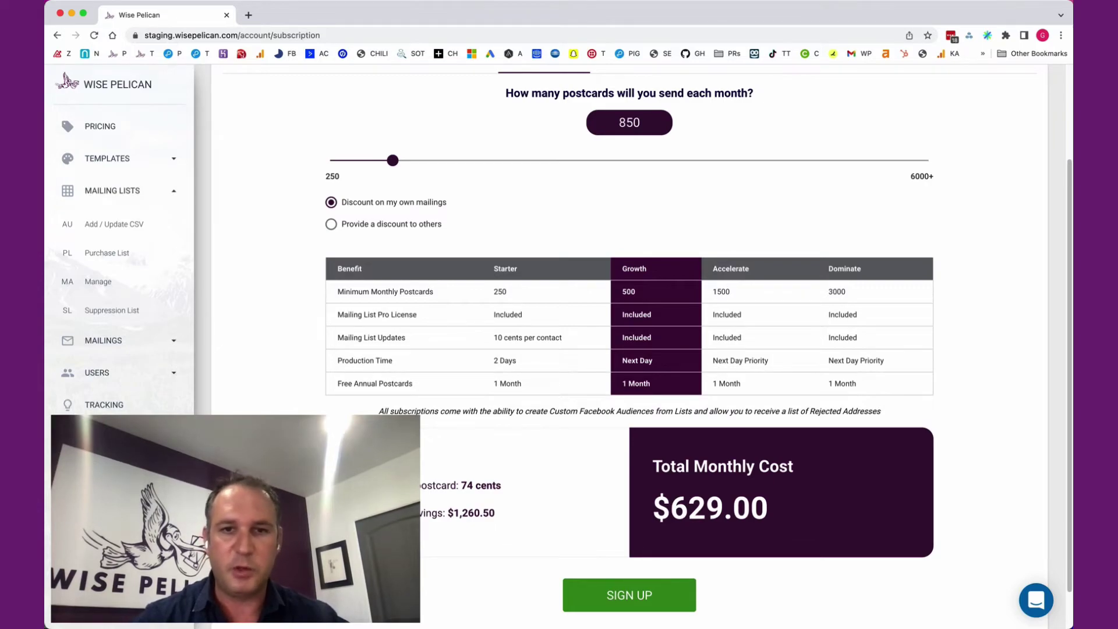
drag(651, 338, 622, 338)
click(622, 338)
double_click(629, 338)
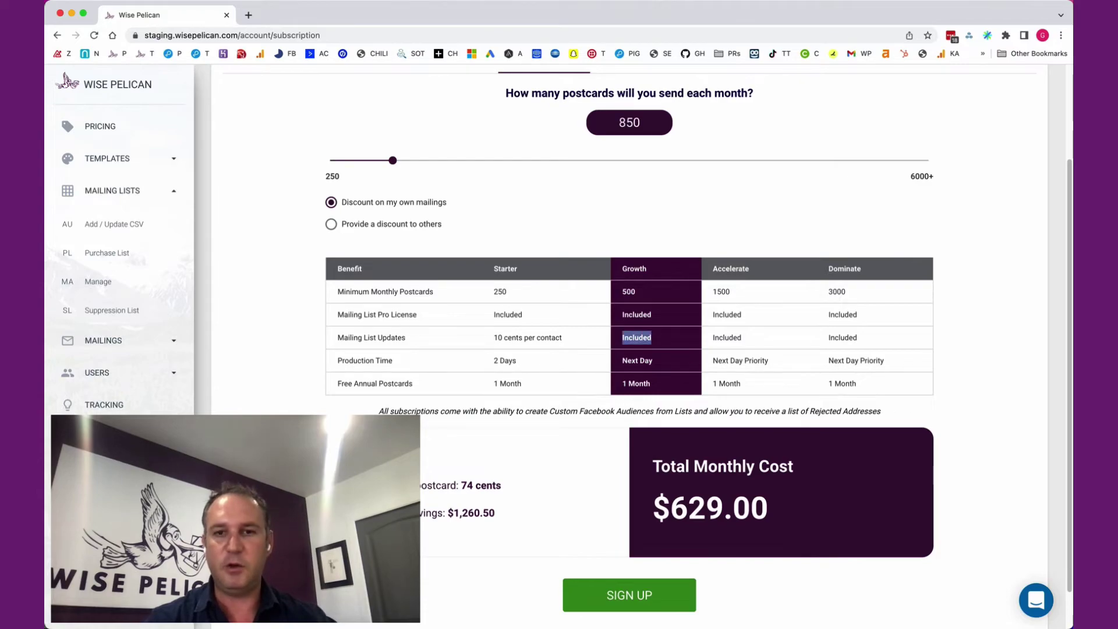
click(637, 338)
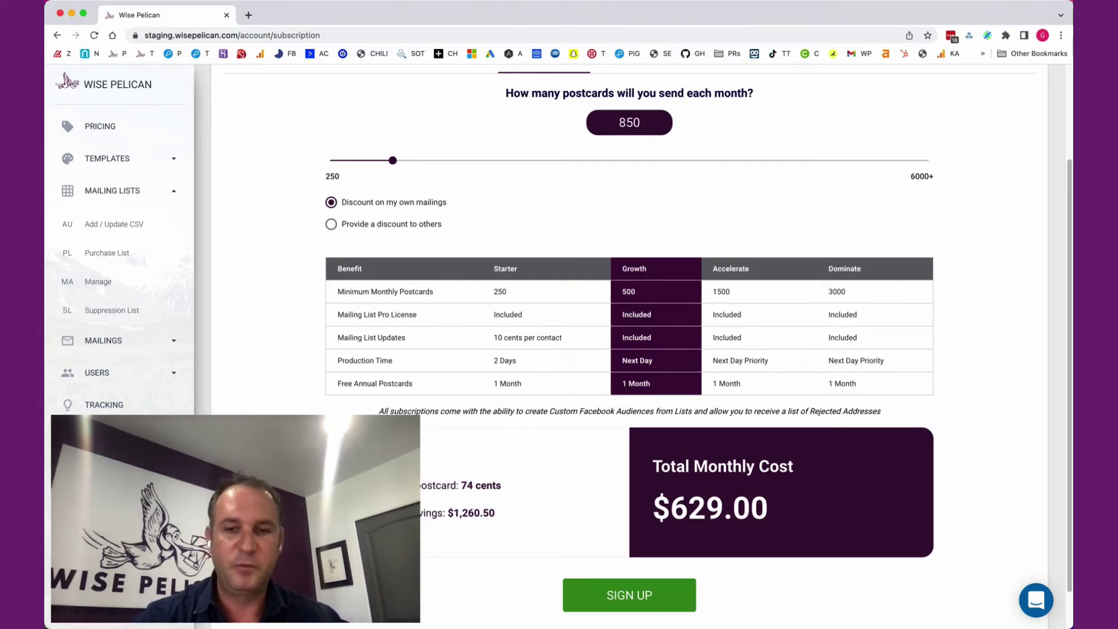
scroll(559, 343, down, 1)
scroll(559, 344, up, 2)
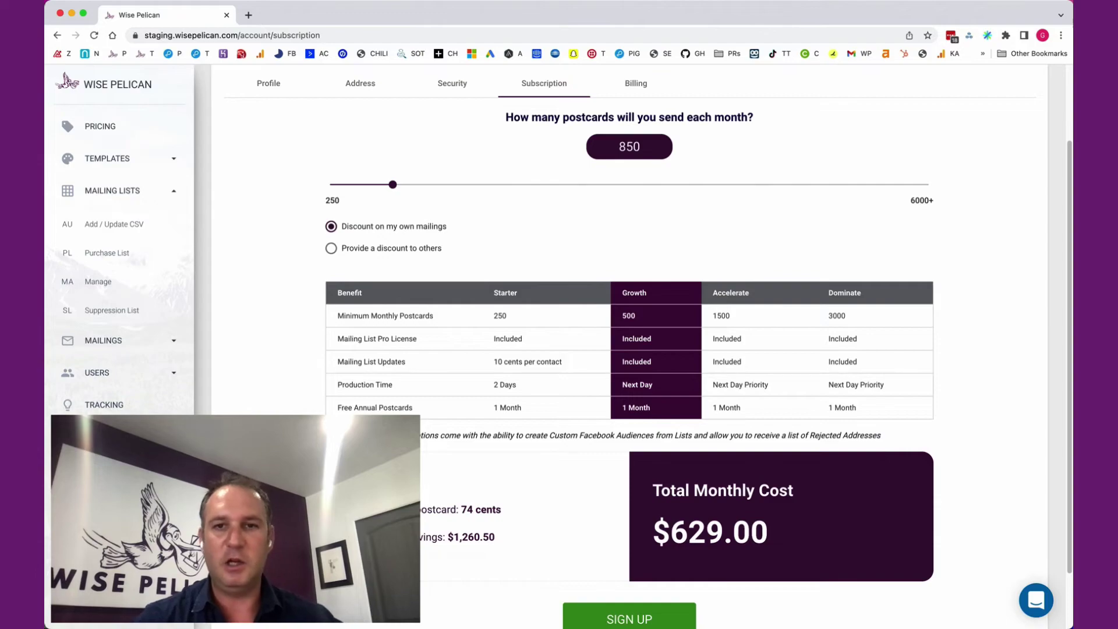
drag(506, 315, 349, 408)
click(500, 315)
double_click(500, 316)
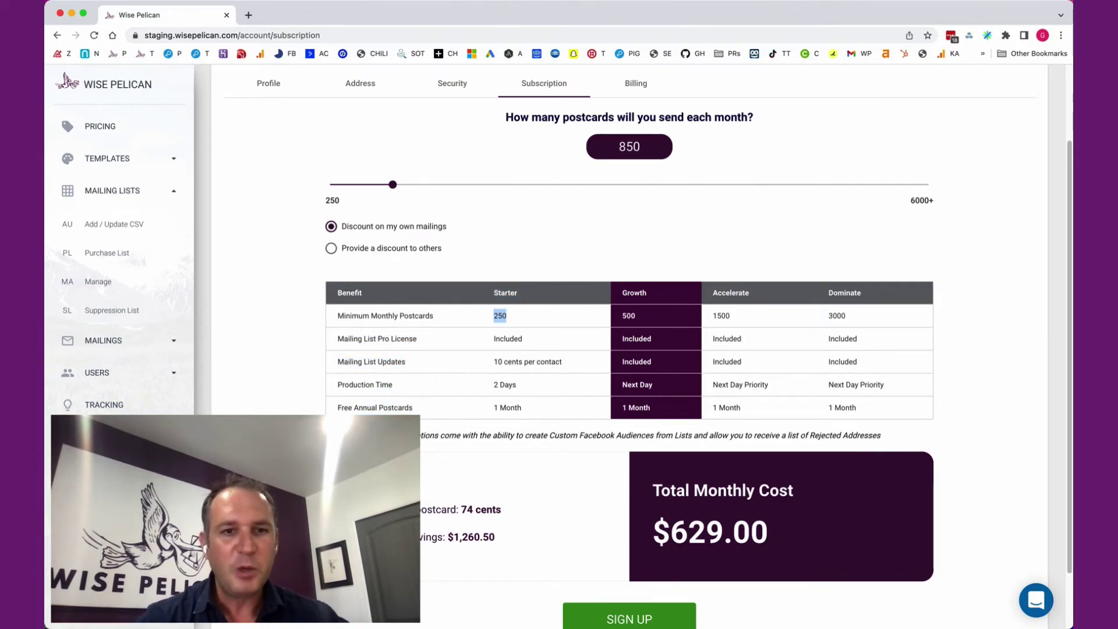
drag(494, 362, 563, 362)
click(562, 361)
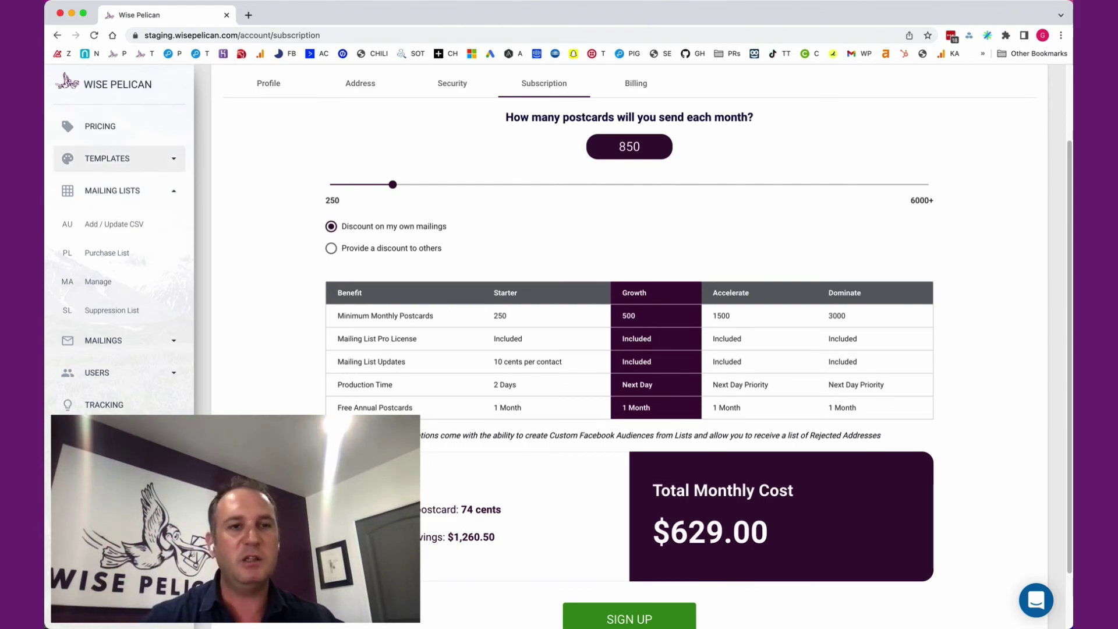
Expand TEMPLATES in the sidebar and open the Templates page listing 6x9 postcard templates.
click(107, 158)
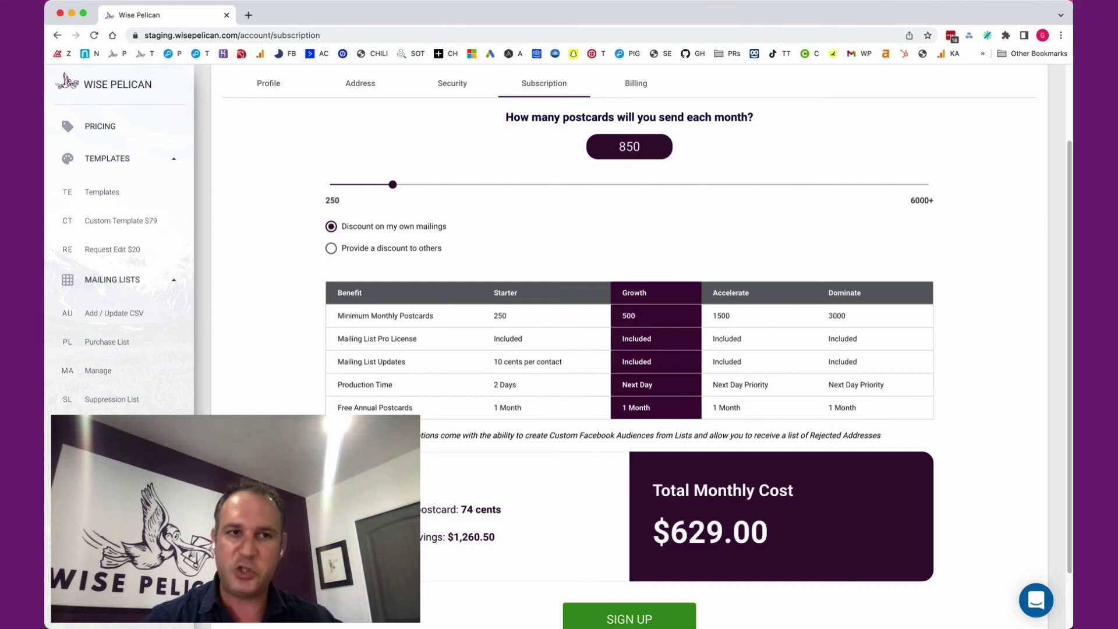
click(102, 192)
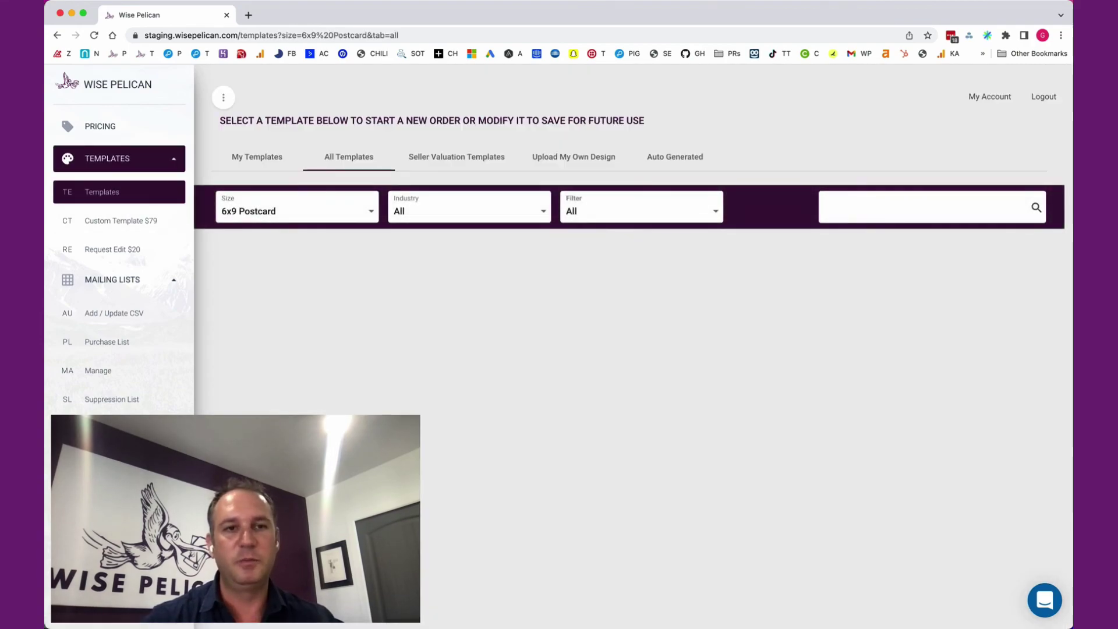